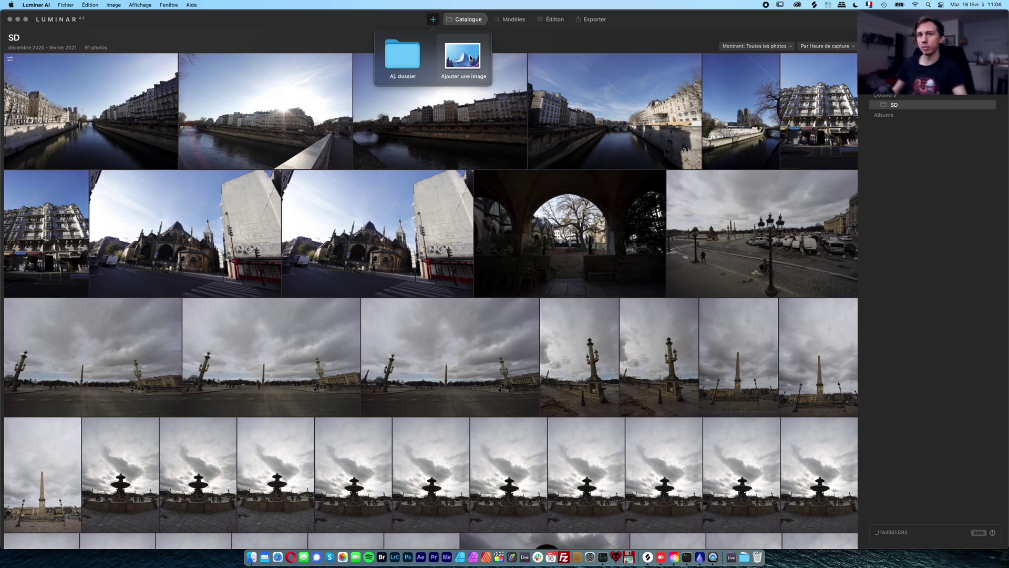
Show the templates for the portrait photo and look through the template categories
click(411, 21)
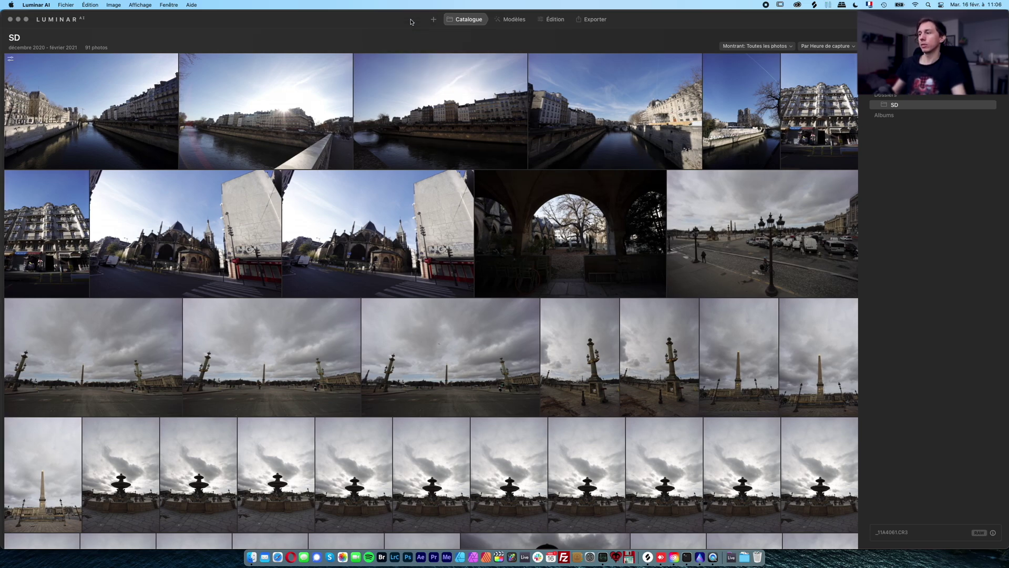
click(511, 19)
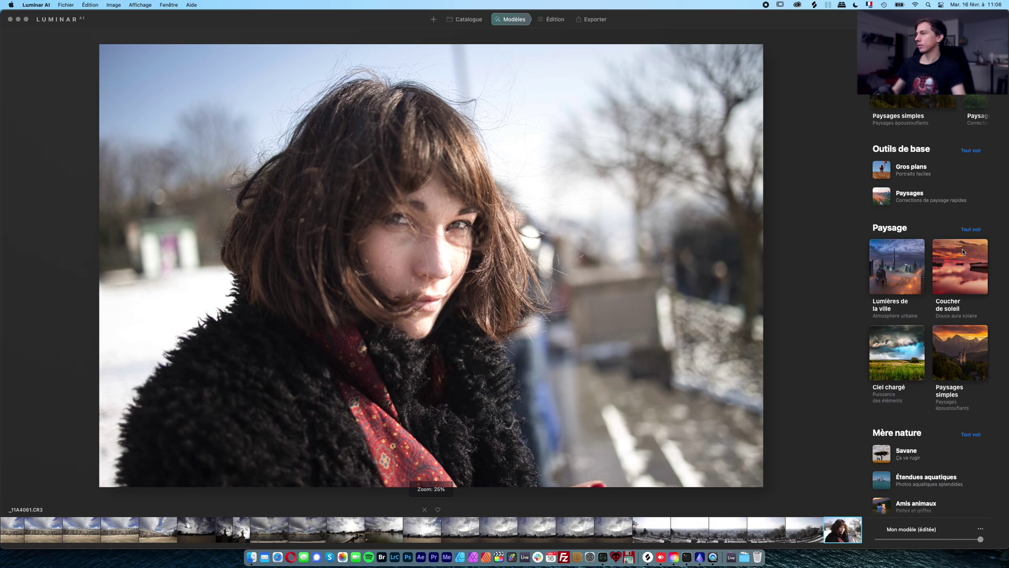
scroll(952, 196, down, 4)
scroll(952, 195, down, 6)
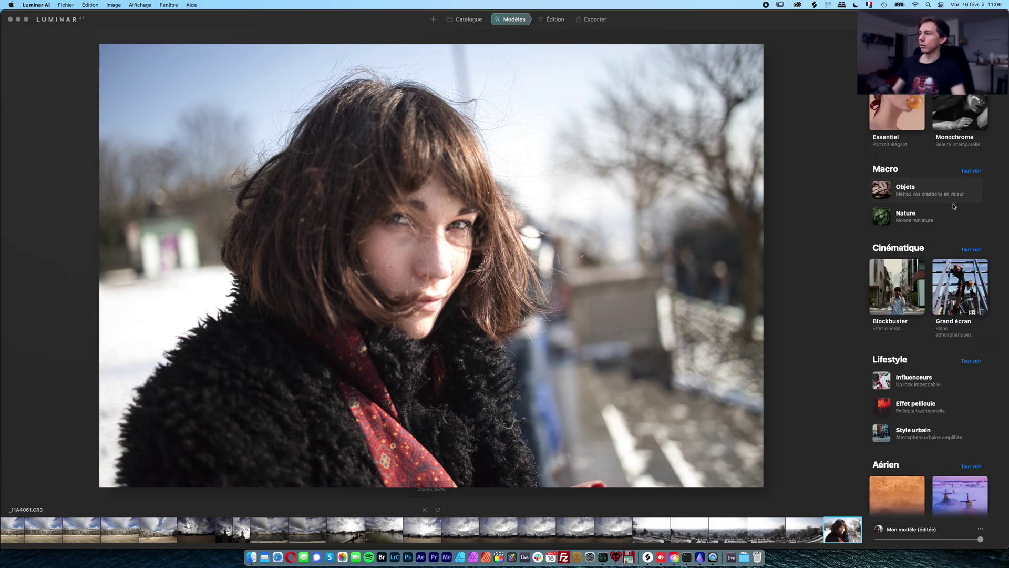
scroll(949, 209, up, 5)
scroll(950, 208, up, 5)
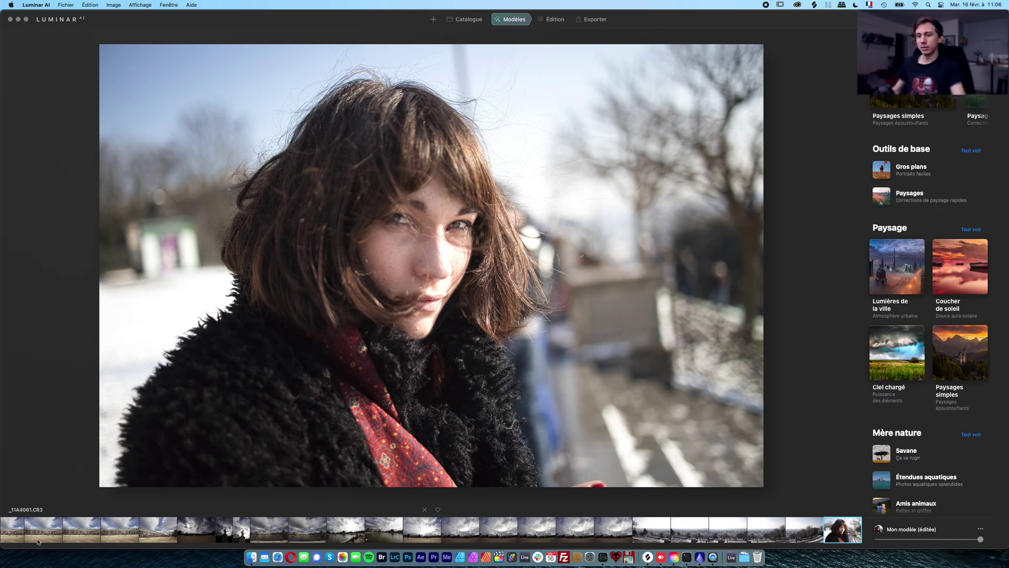
Select the dark cloudy park photo _11A4040.CR3 and look through the template collections available for it
click(195, 527)
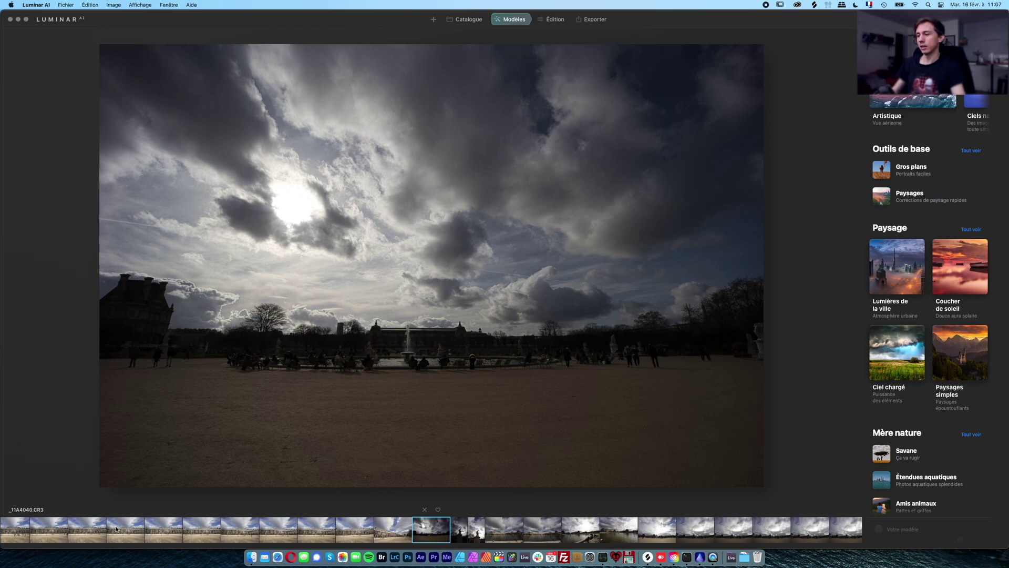
scroll(925, 215, down, 10)
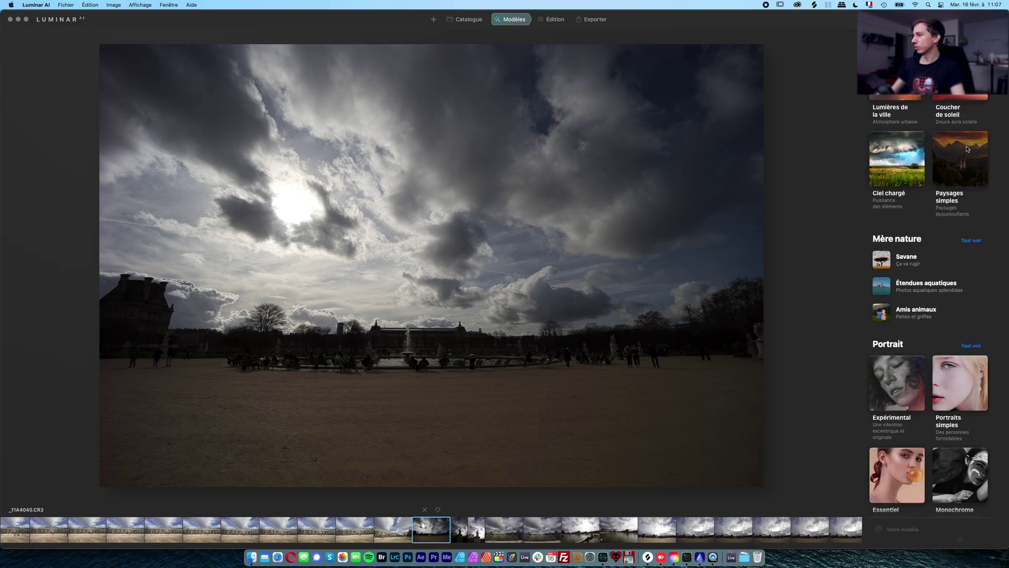
scroll(935, 329, down, 5)
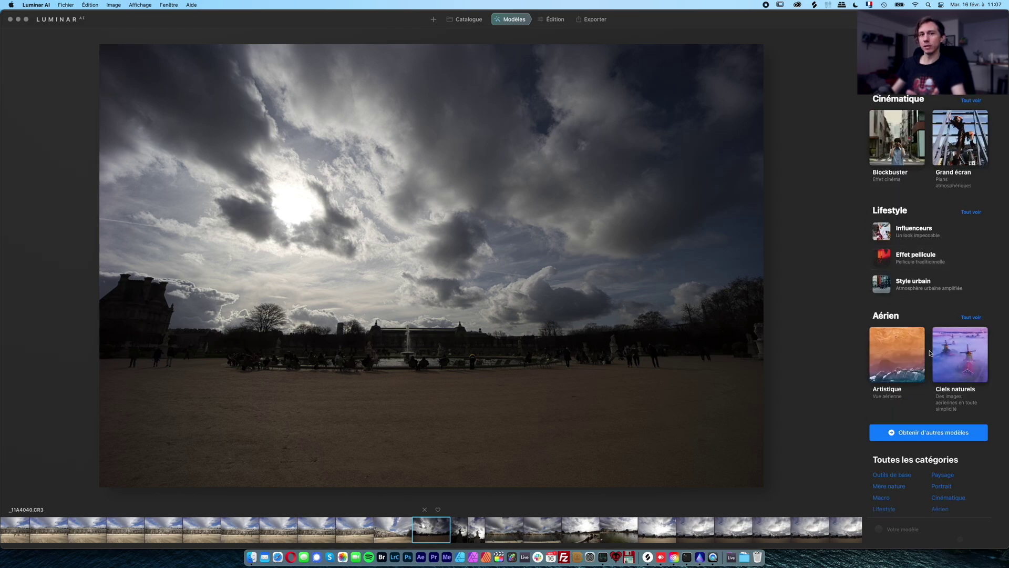
scroll(929, 353, up, 10)
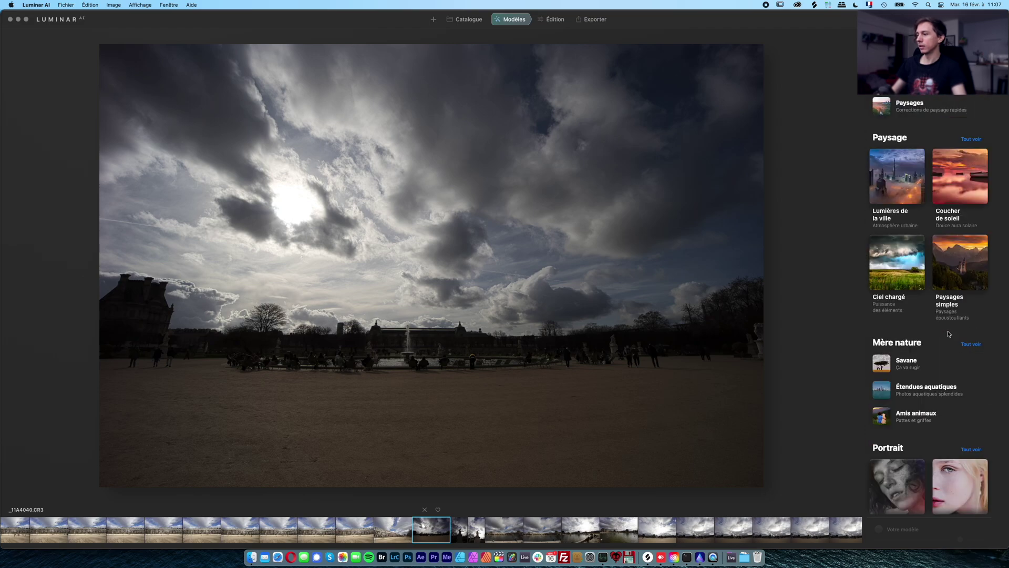
scroll(949, 333, up, 2)
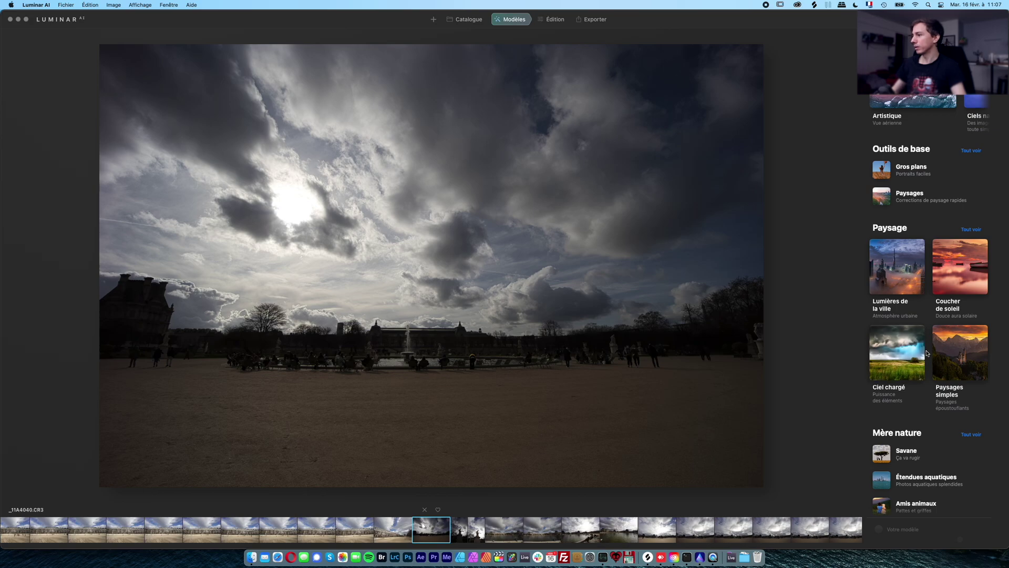
Try the Frissons de la ville template from the Lumières de la ville collection on the park photo
click(913, 283)
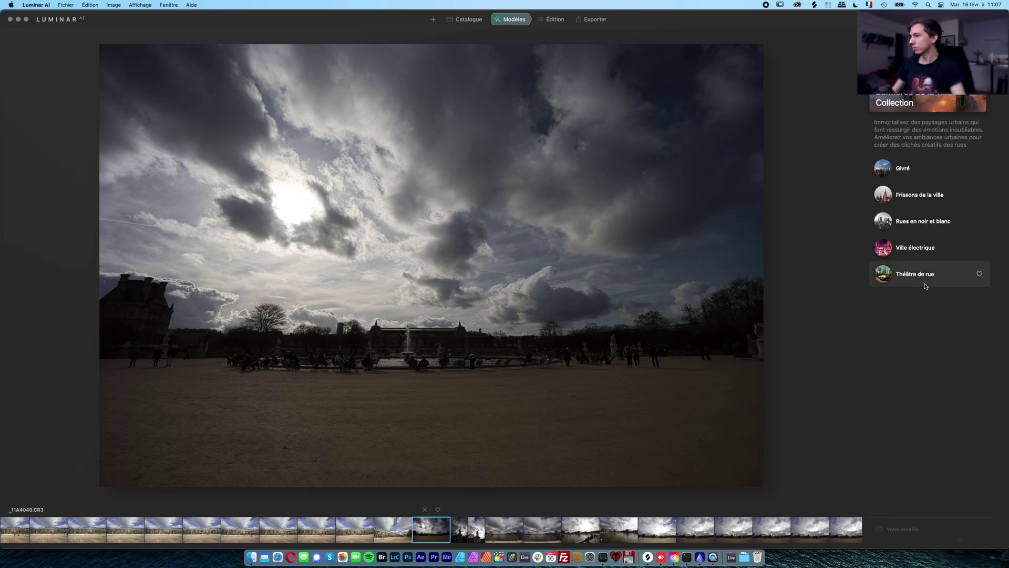
click(925, 200)
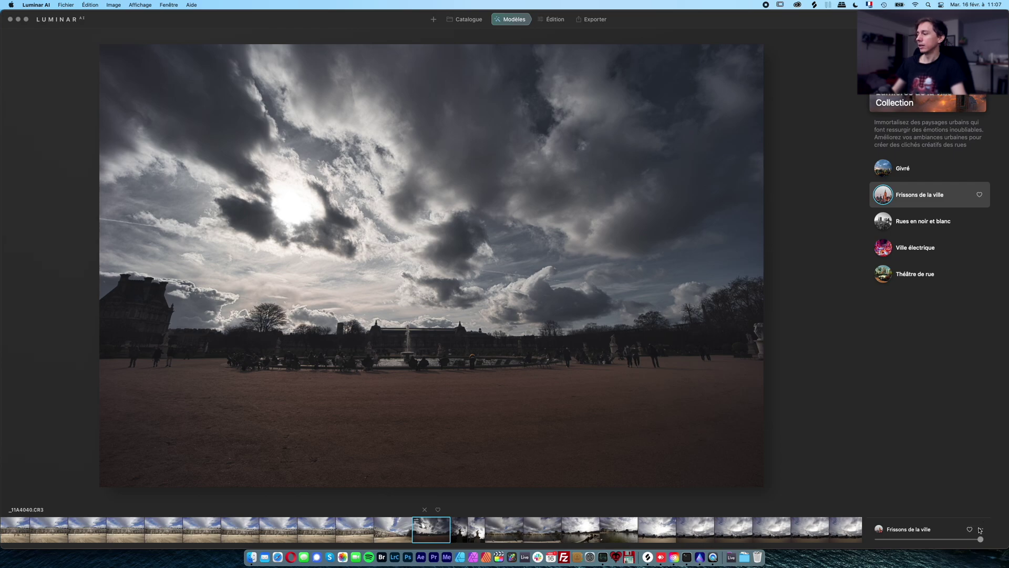
click(979, 529)
click(973, 525)
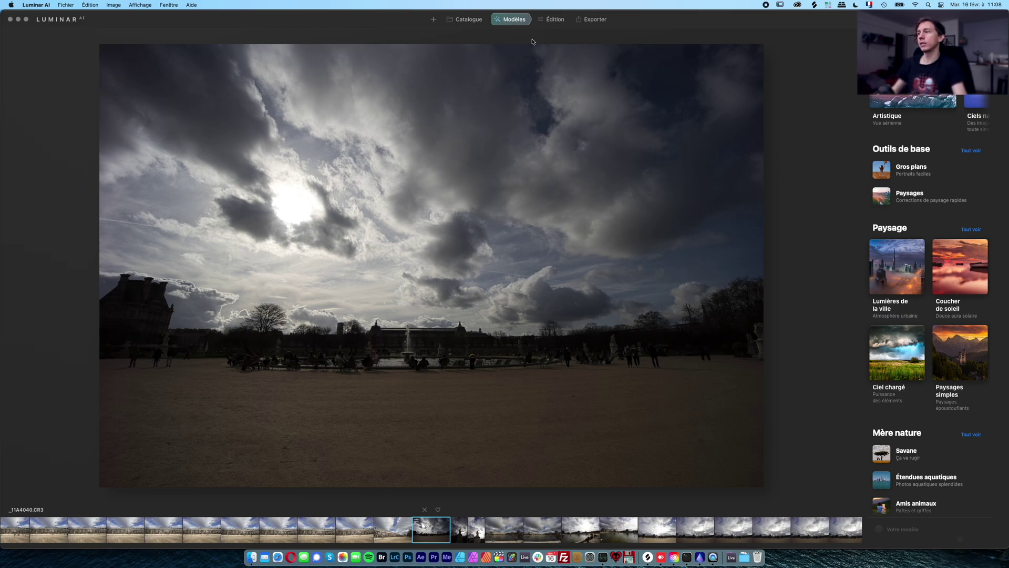
Switch the park photo to editing and look through the list of editing tools
click(549, 19)
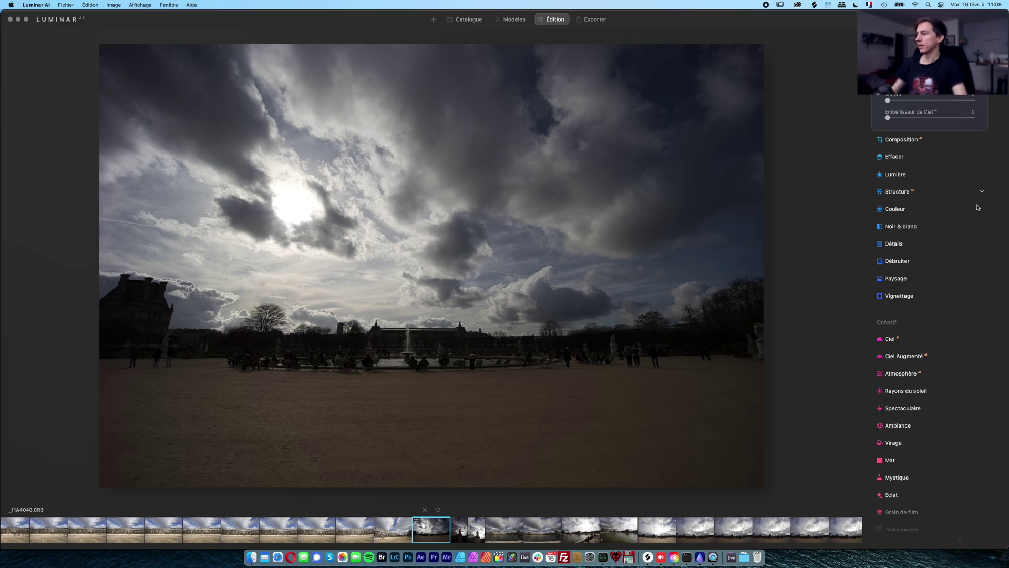
scroll(977, 206, down, 3)
scroll(931, 276, down, 5)
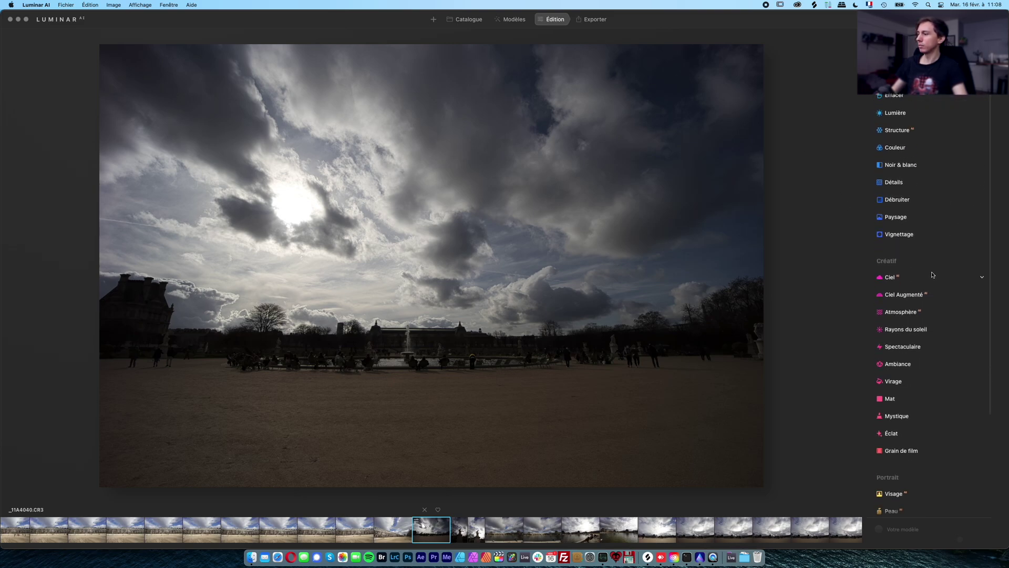
scroll(911, 464, up, 5)
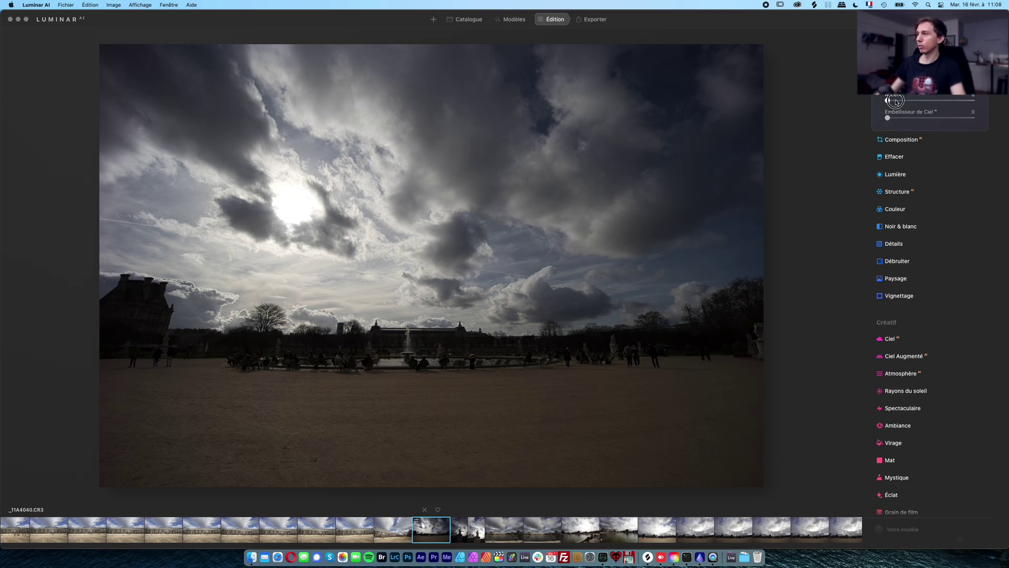
Try strong Accent and Embellisseur de Ciel adjustments on the park photo and reset both to 0
drag(888, 100, 984, 105)
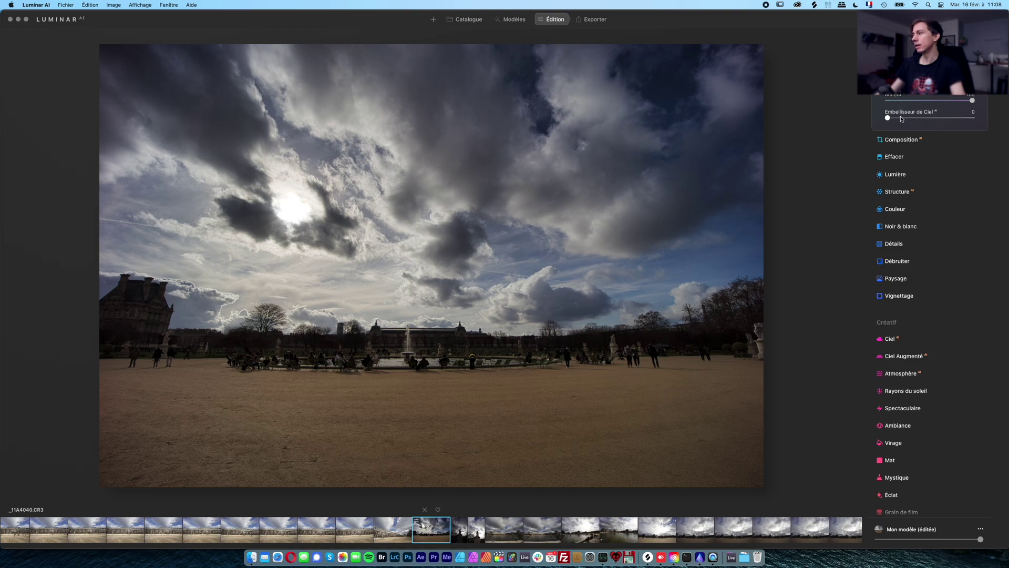
drag(905, 117, 972, 118)
double_click(921, 118)
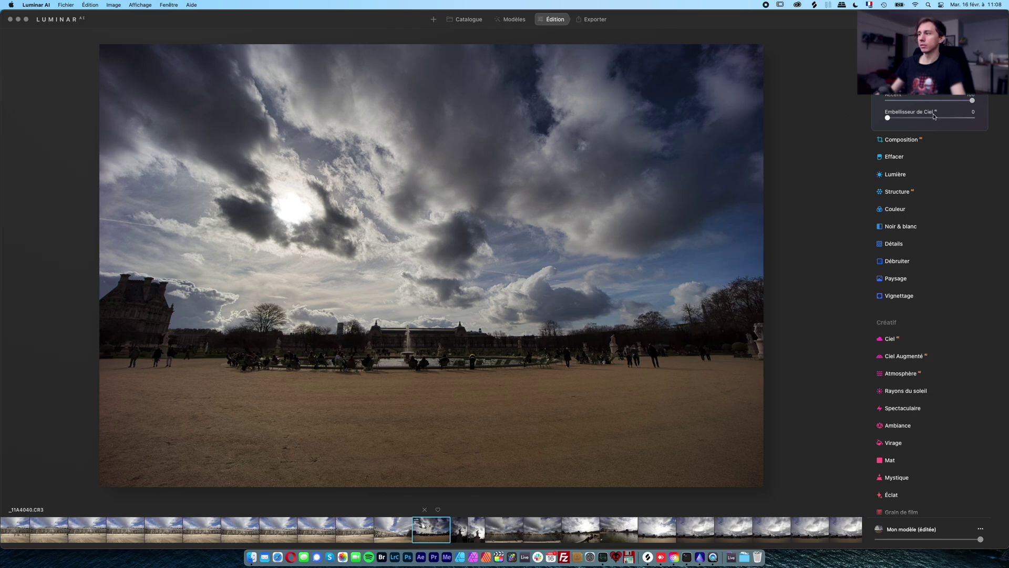
drag(892, 120, 832, 113)
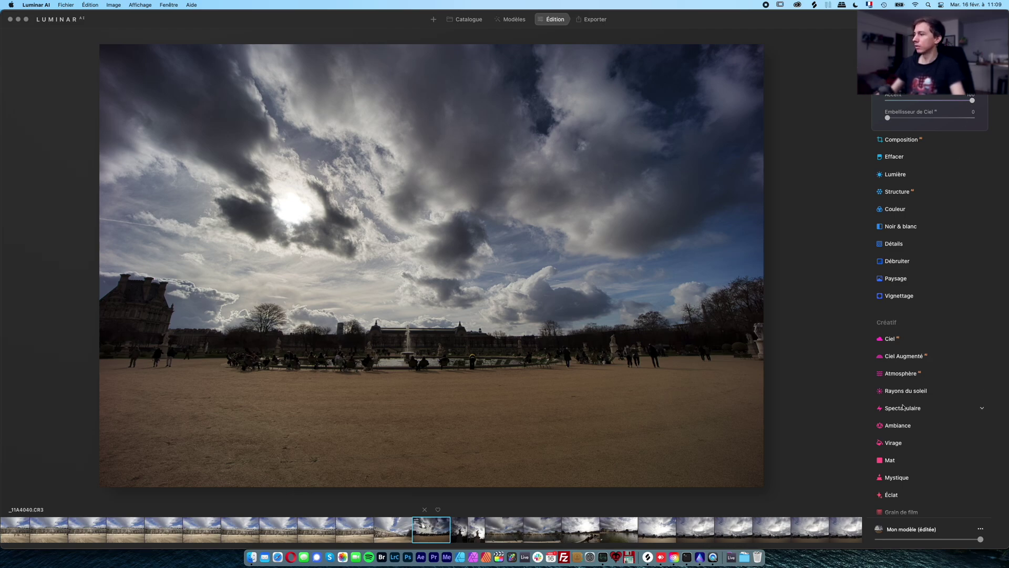
double_click(949, 99)
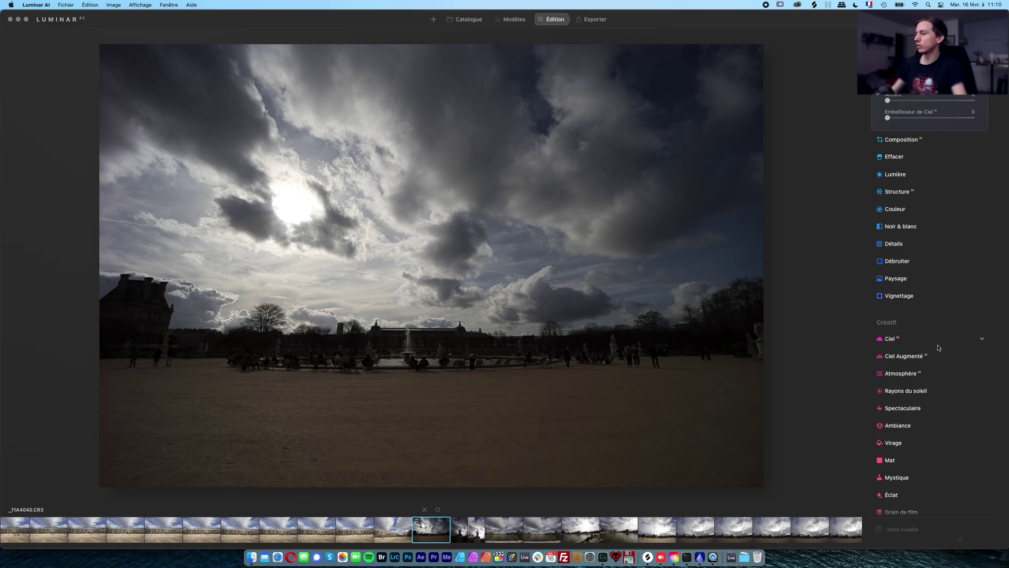
Raise the Accent adjustment of the park photo almost to its maximum
drag(888, 100, 973, 101)
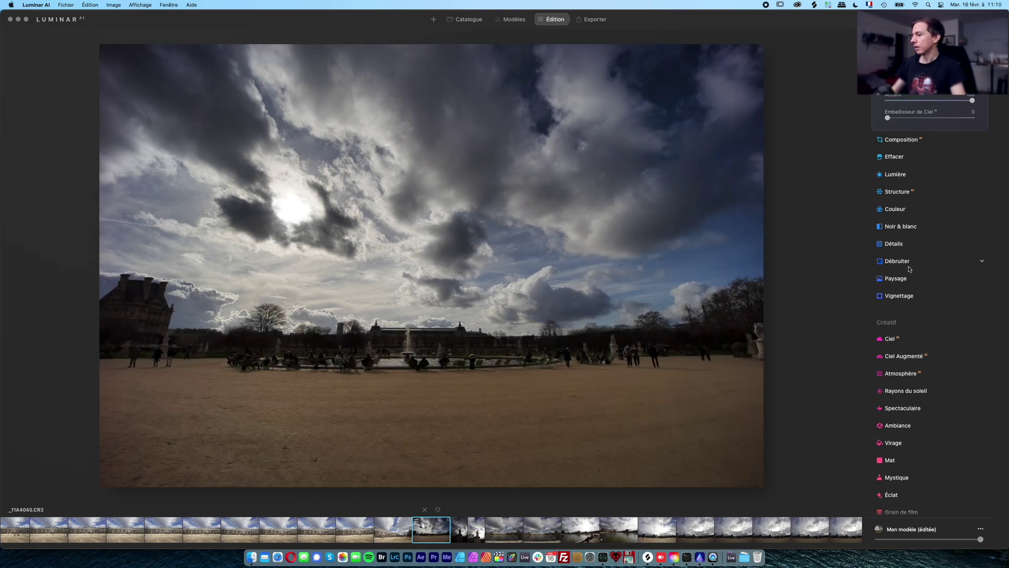
scroll(909, 271, down, 5)
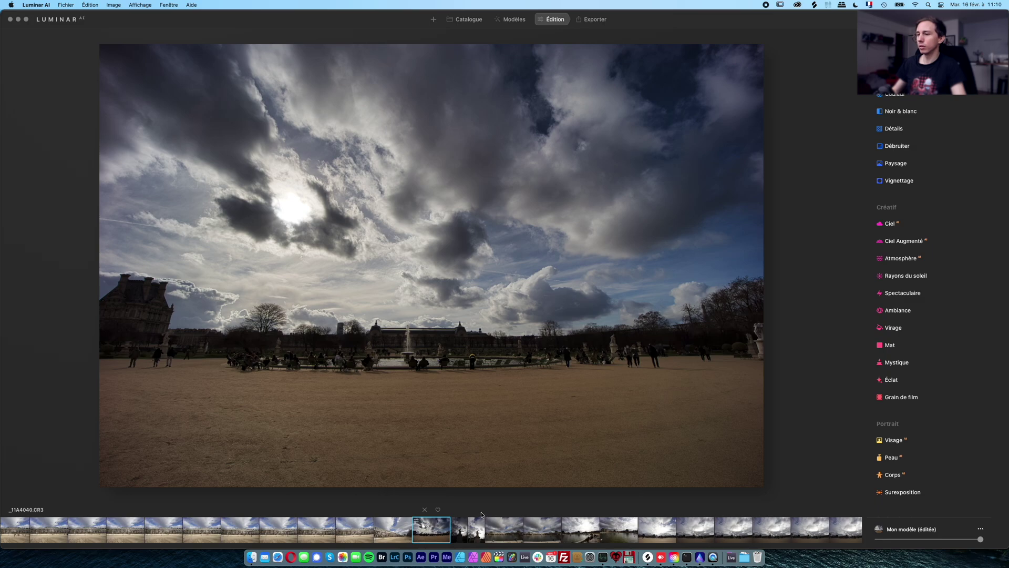
key(super+minus)
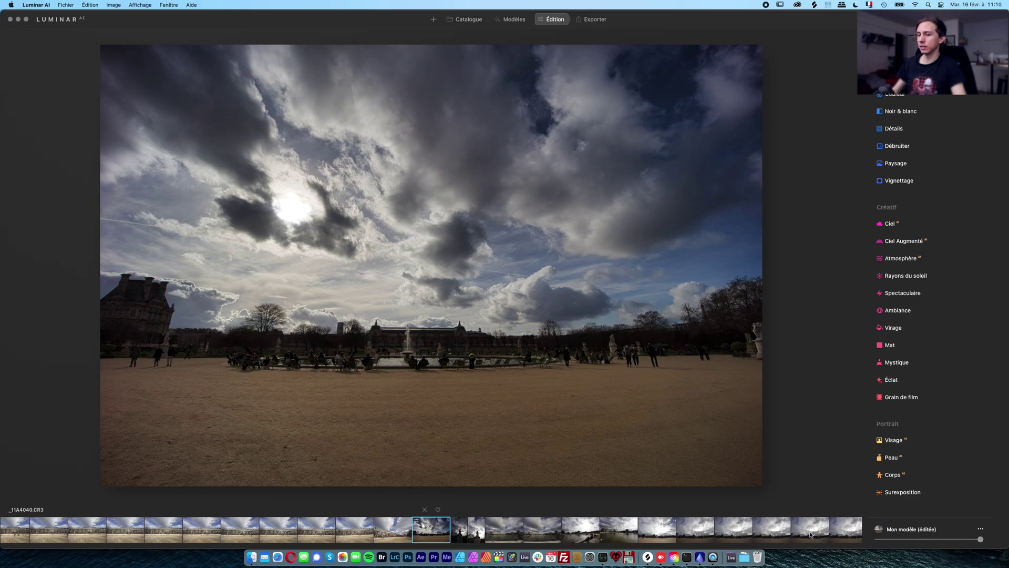
Return to the catalogue and open the portrait photo _11A4061.CR3 for editing
click(465, 19)
key(End)
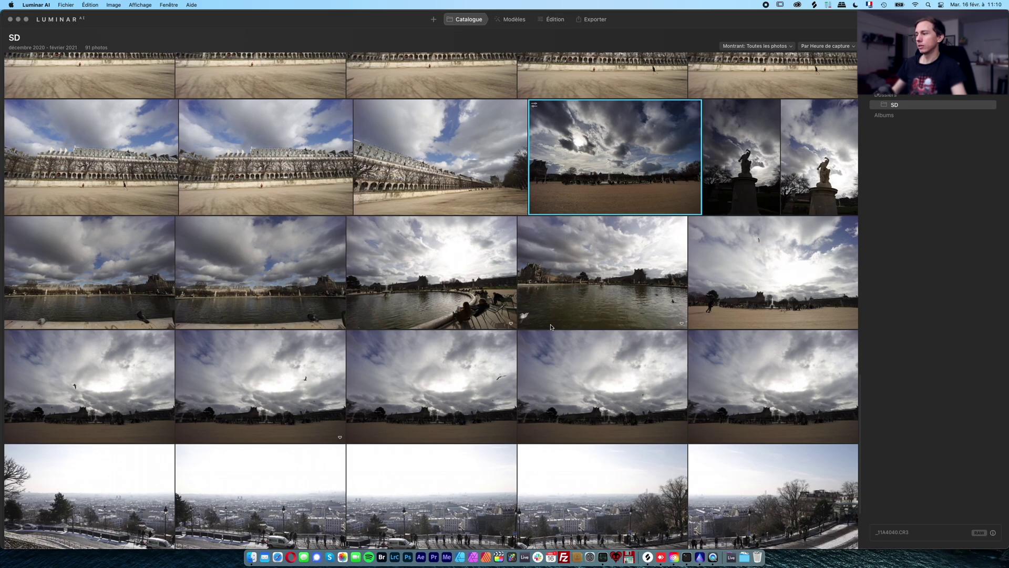
click(555, 19)
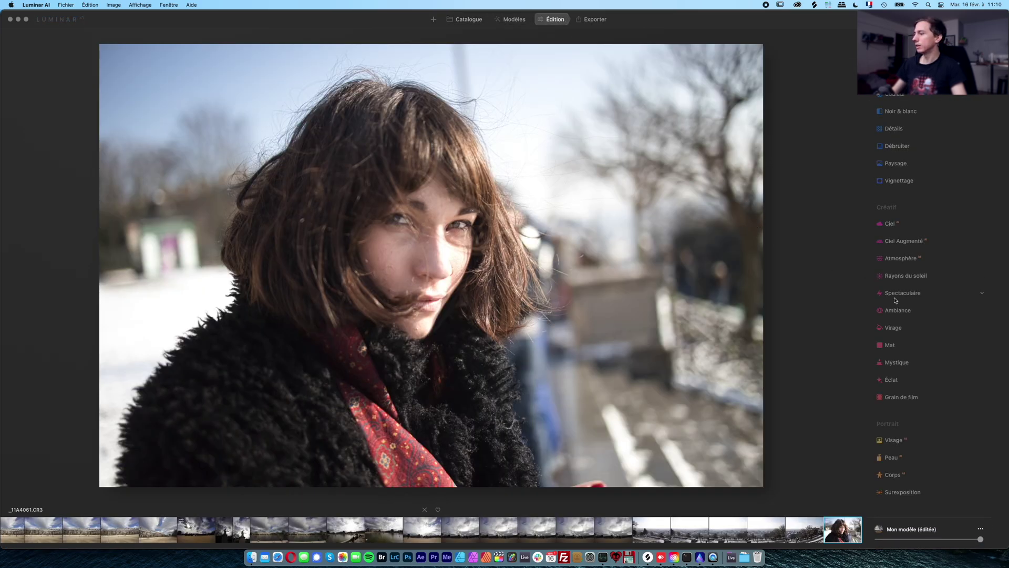
Set Visage lumière to 47 in the portrait's Visage tool
scroll(915, 446, down, 3)
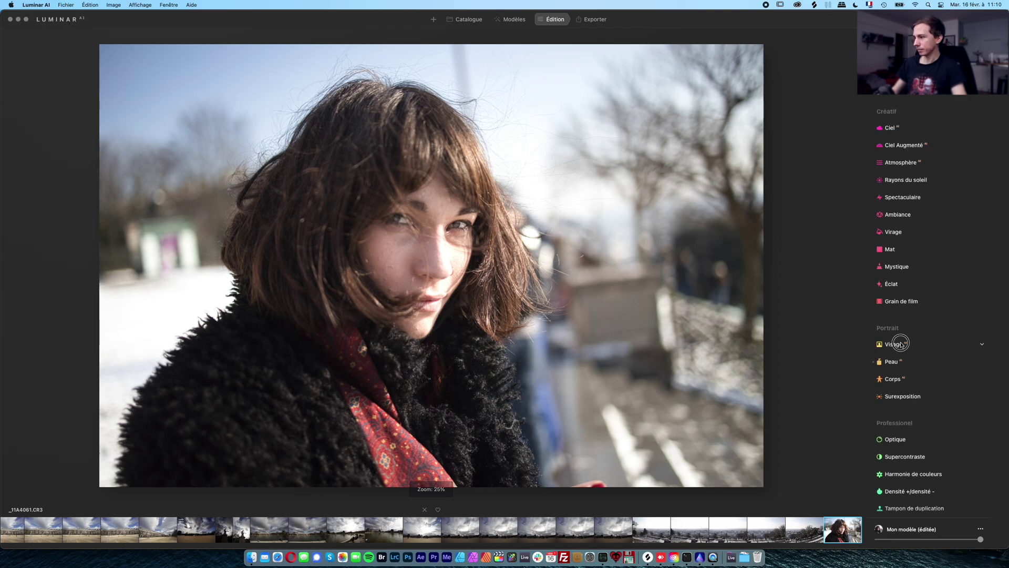
click(900, 345)
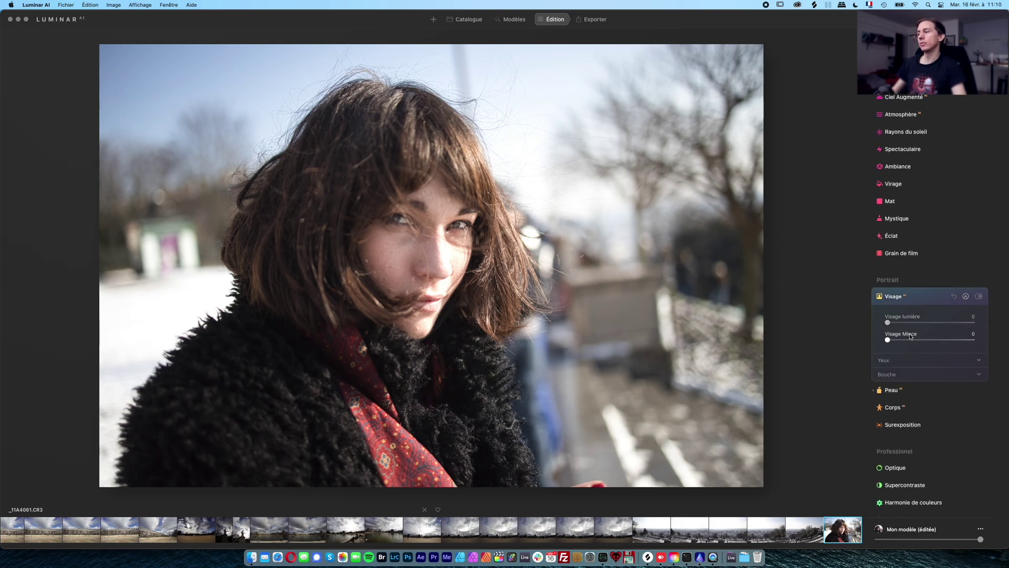
drag(888, 322, 976, 335)
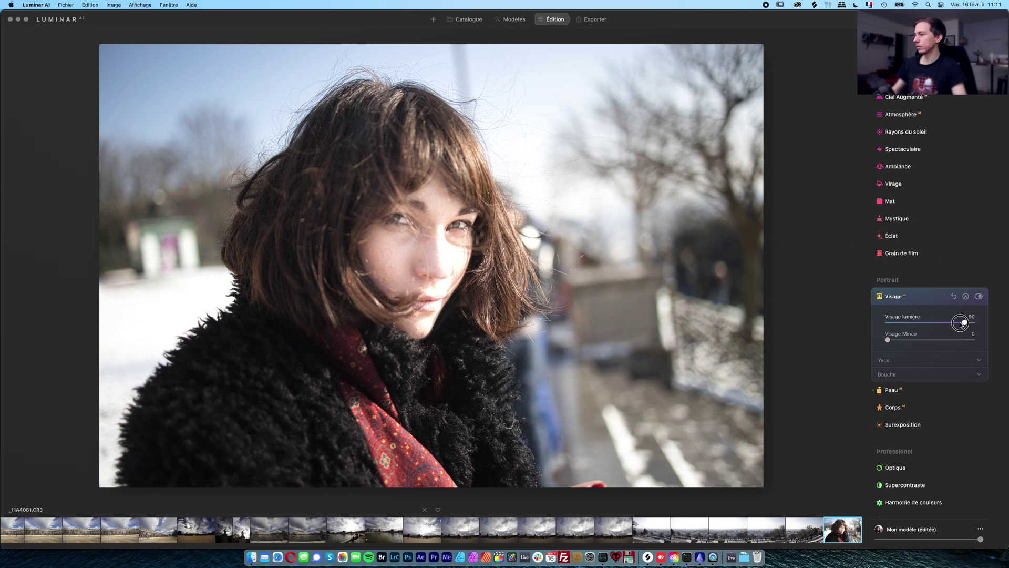
drag(971, 322, 927, 321)
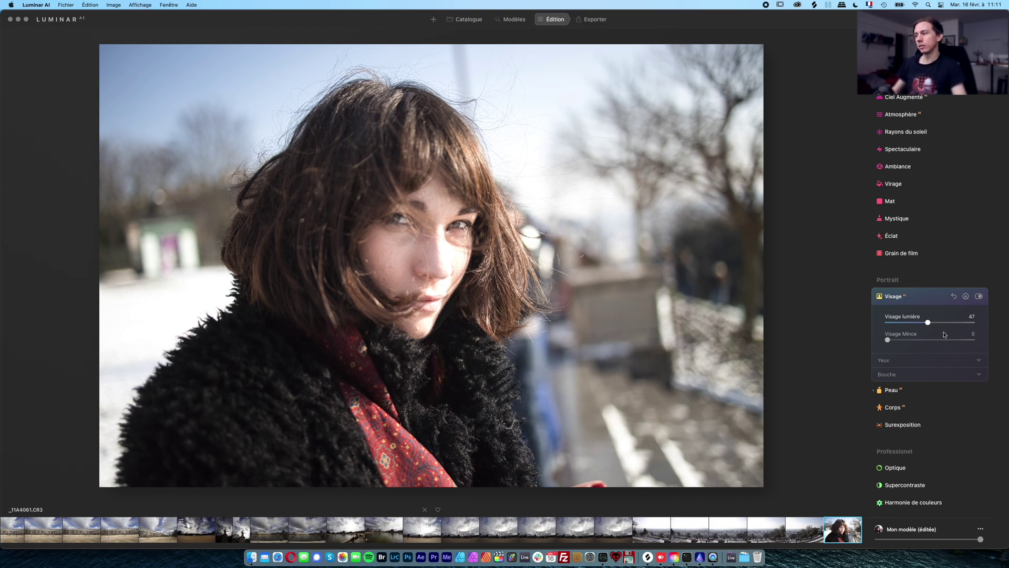
Examine the Yeux and Bouche settings of the Visage tool
click(978, 359)
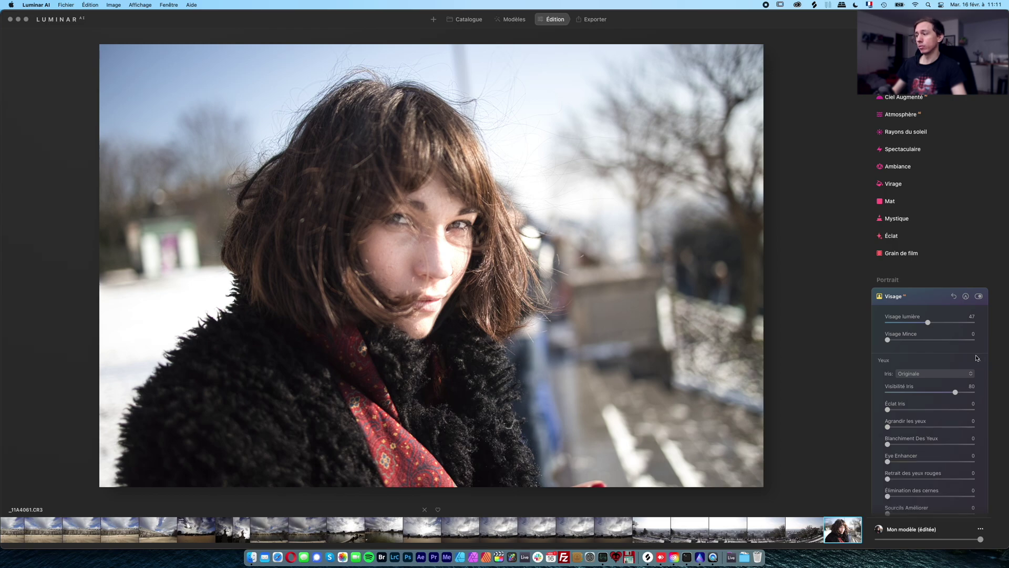
click(977, 359)
click(979, 374)
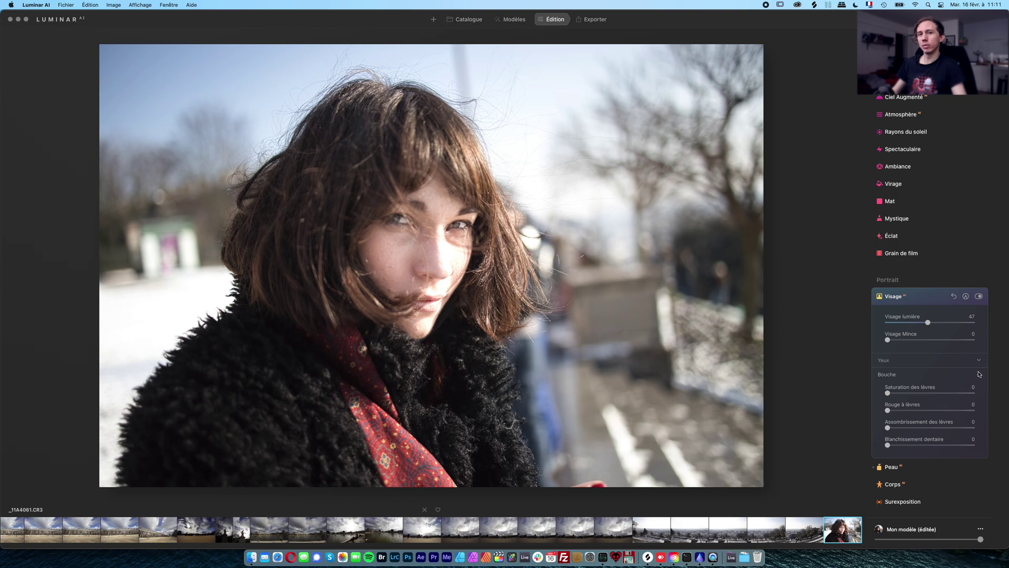
click(980, 374)
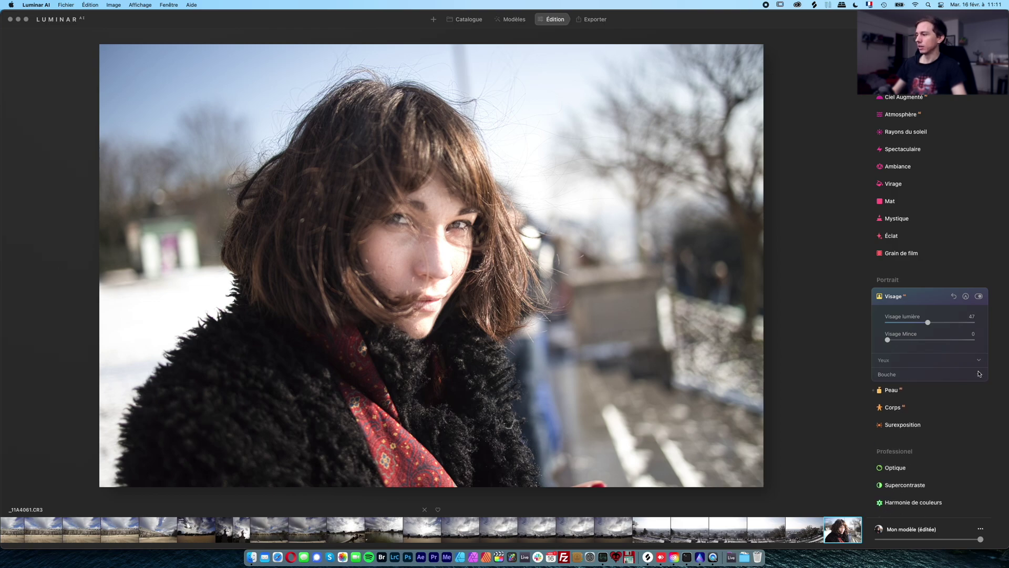
Open the portrait's Peau tool and inspect the forehead and eyes at 100% zoom
click(912, 409)
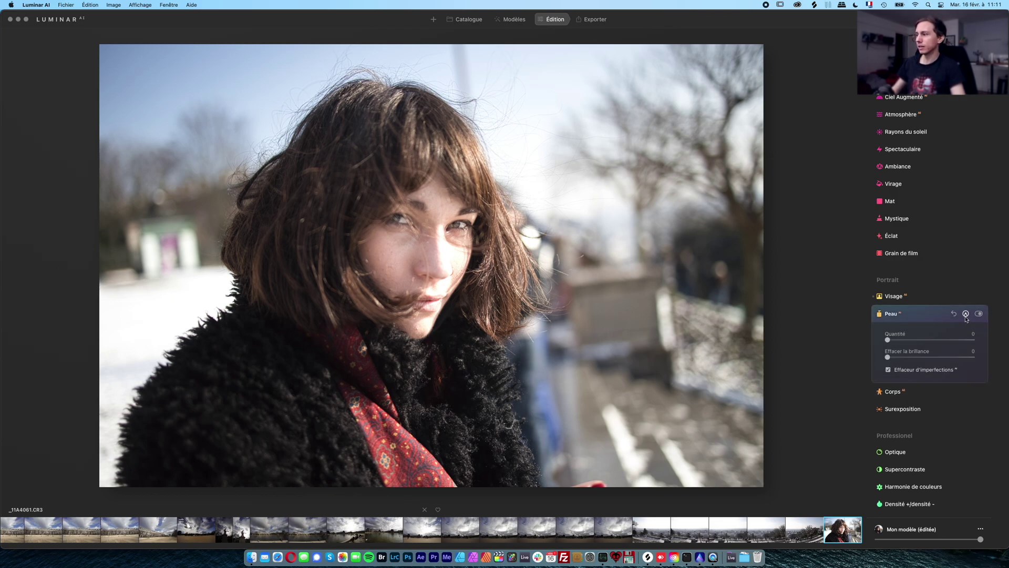
click(896, 315)
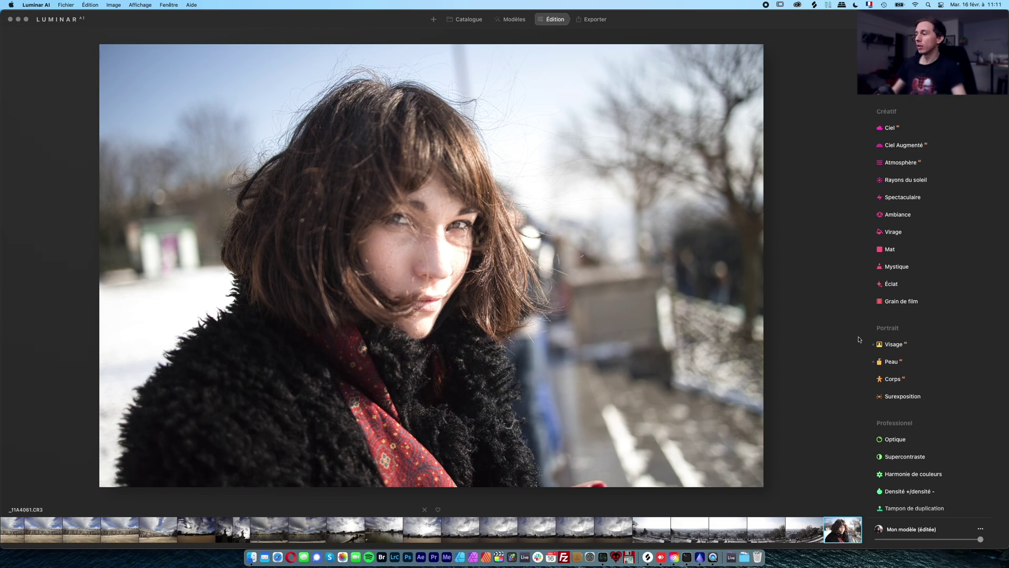
click(899, 364)
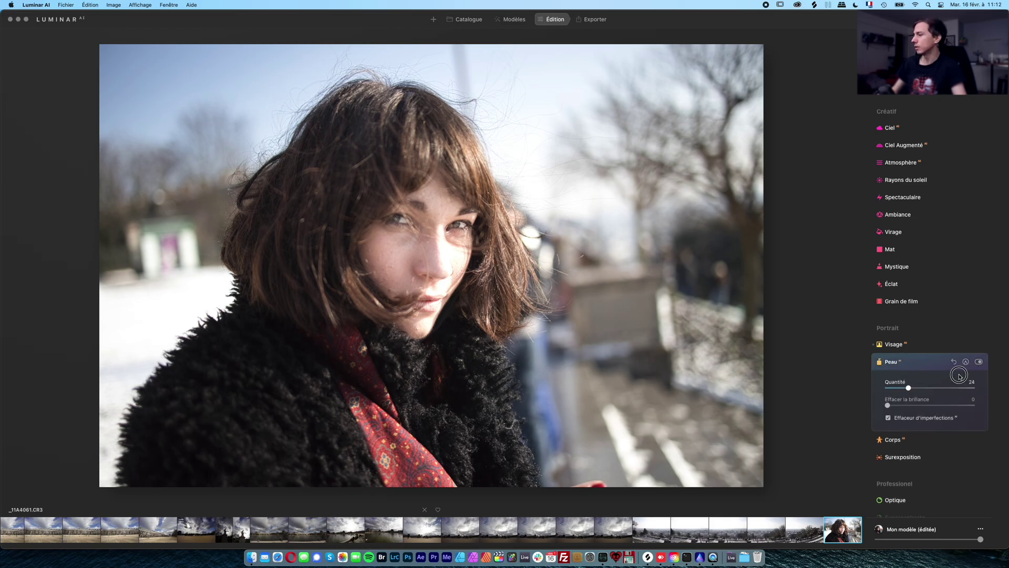
click(431, 195)
drag(432, 195, 414, 367)
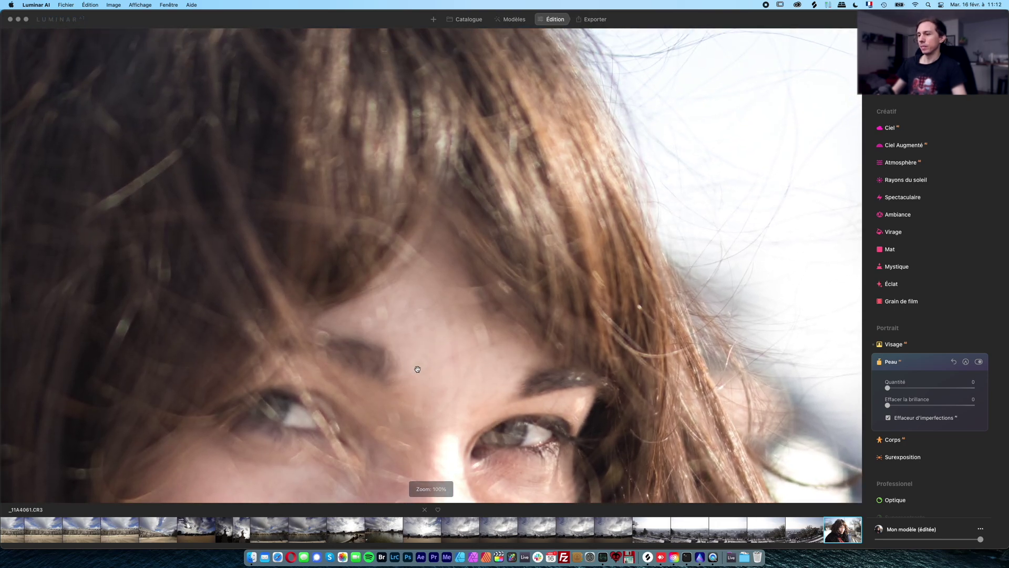
Try a Quantité of 100 in the Peau tool on the face close-up
drag(887, 387, 985, 392)
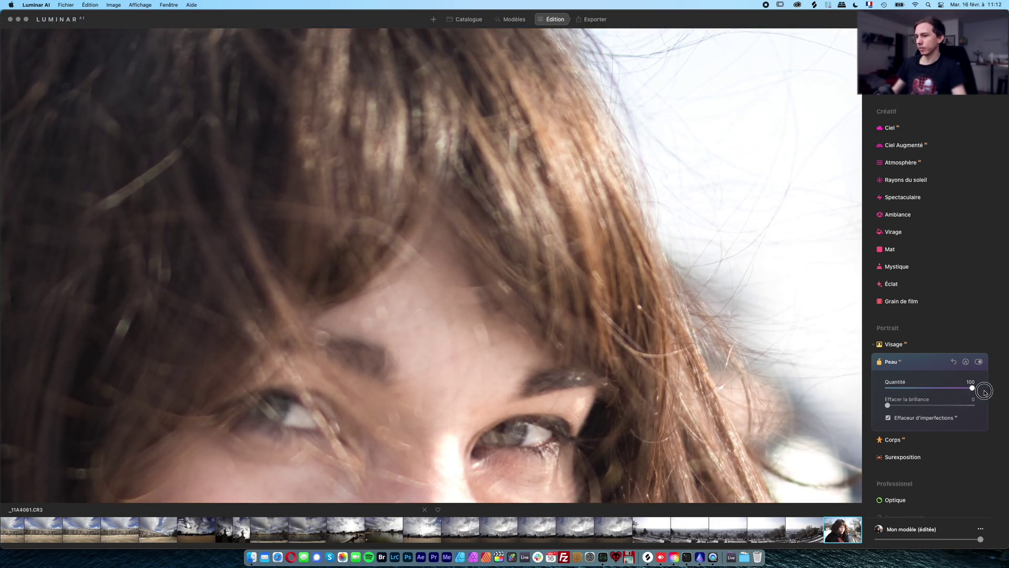
key(super+z)
drag(469, 361, 702, 266)
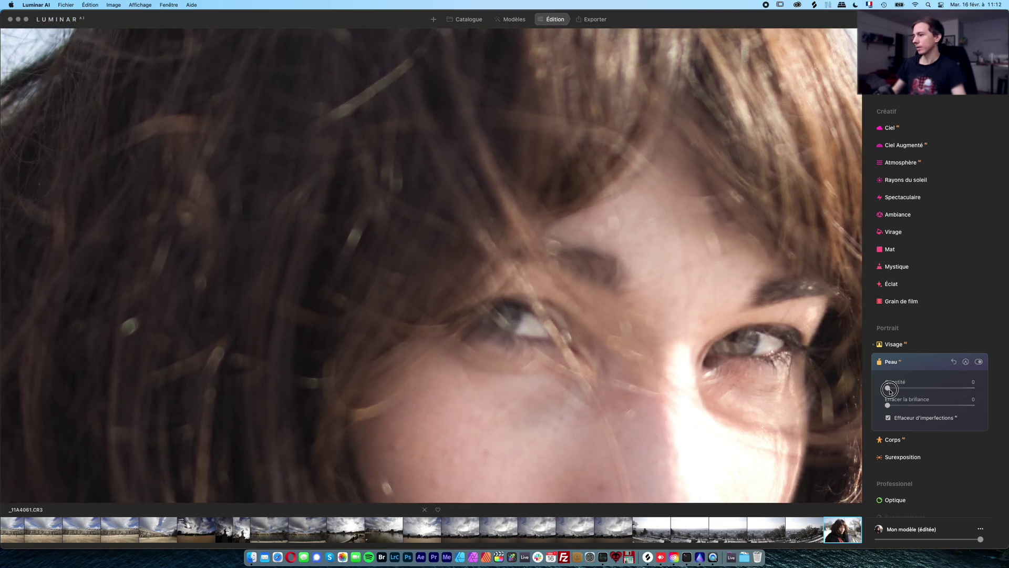
mouse_move(890, 390)
mouse_down()
mouse_move(968, 392)
mouse_move(888, 393)
mouse_up()
click(635, 225)
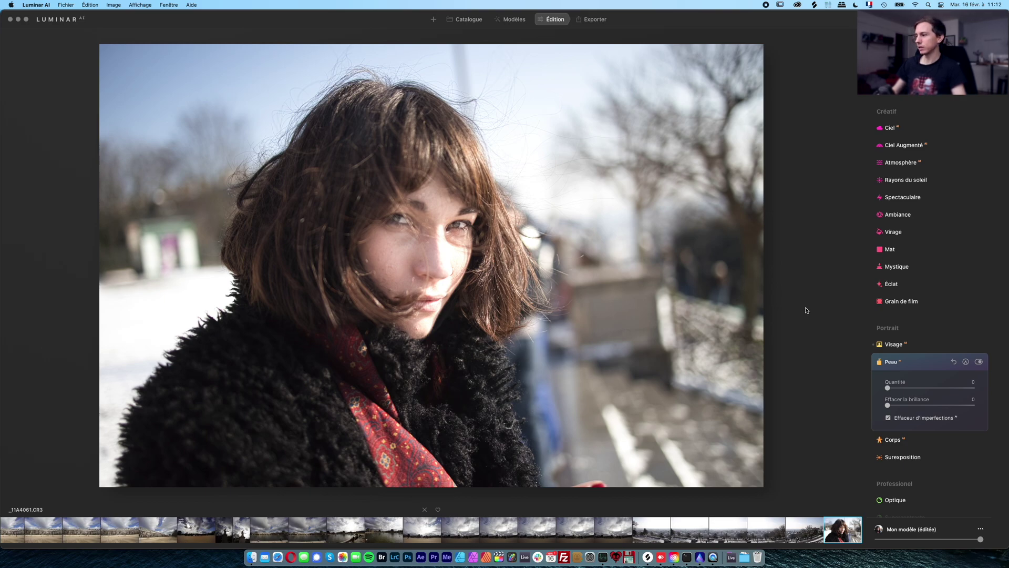
Try both Quantité and Effacer la brillance at 100 on the whole portrait's skin
drag(888, 391, 987, 390)
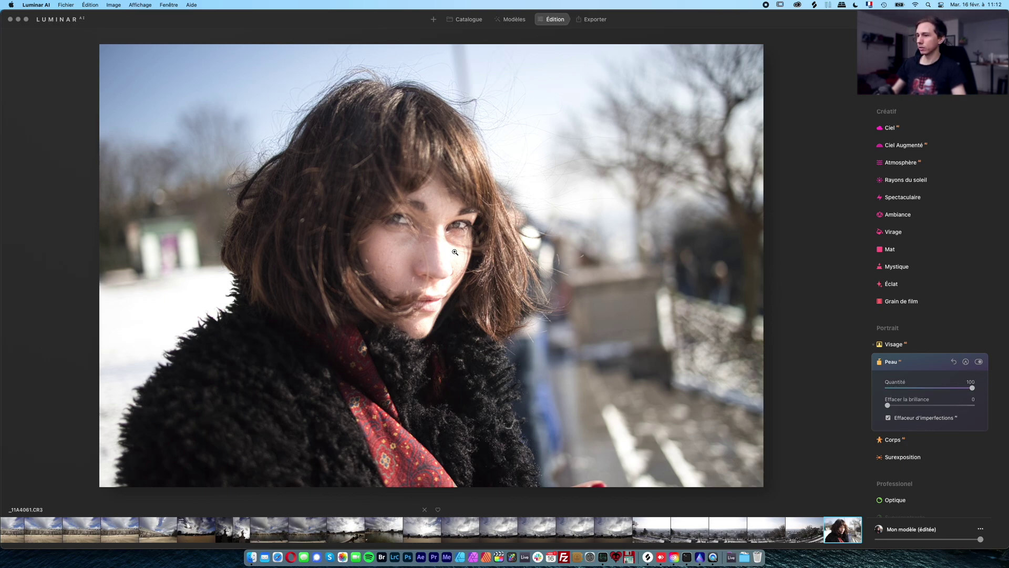
drag(899, 406, 999, 408)
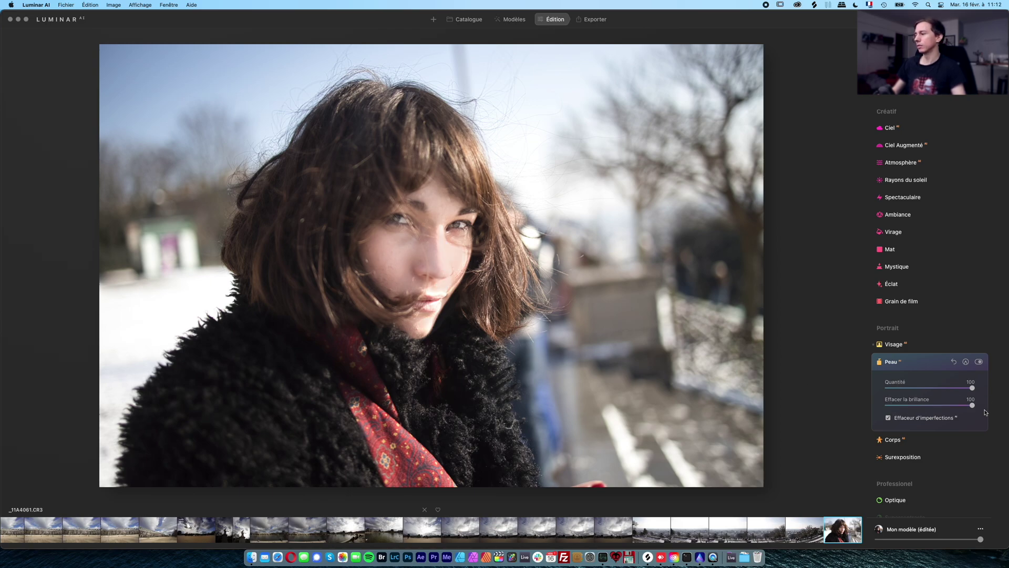
Lower the Peau tool's Effacer la brillance to 0 and its Quantité to 2
drag(972, 407, 887, 406)
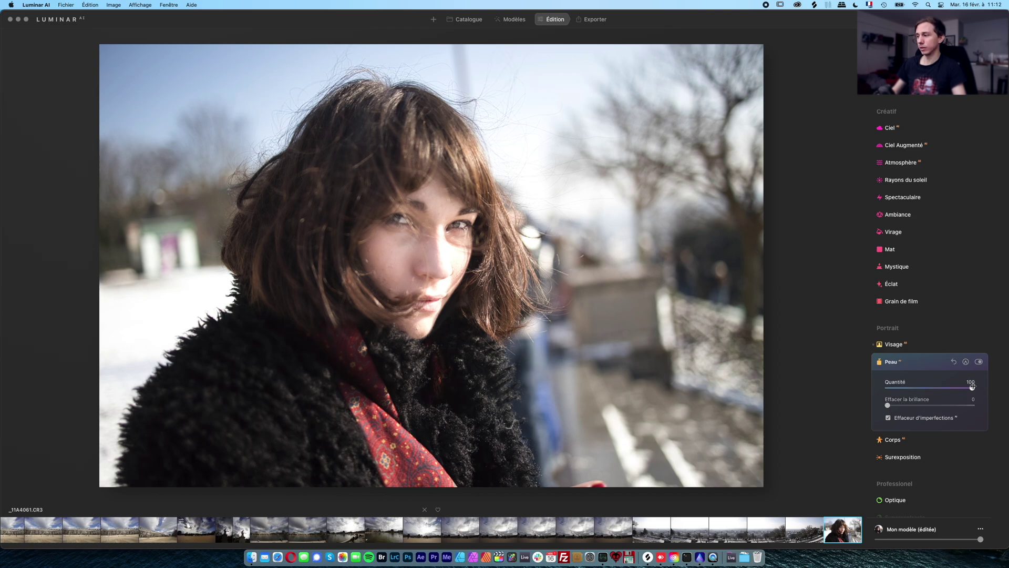
drag(972, 387, 888, 387)
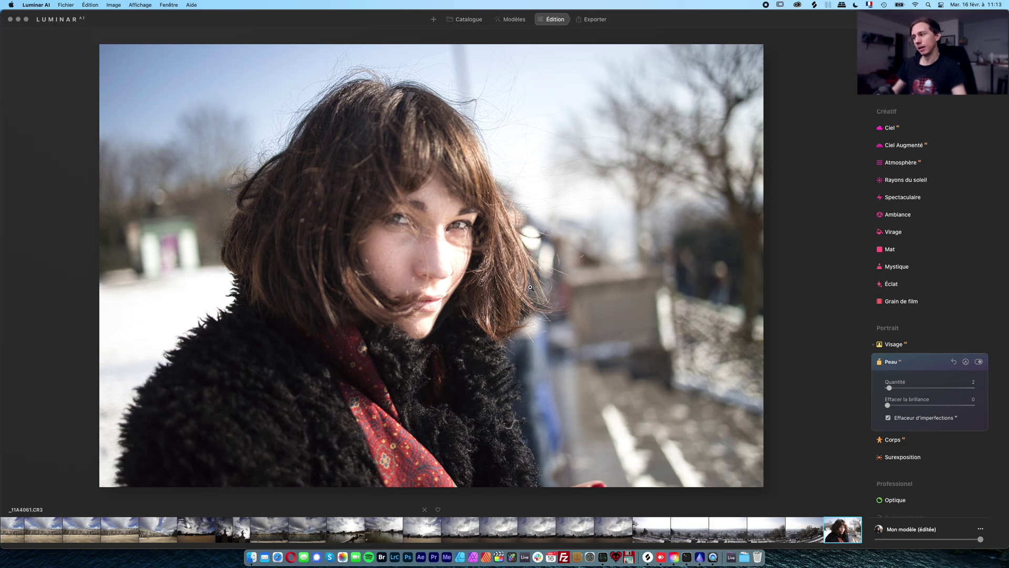
click(889, 388)
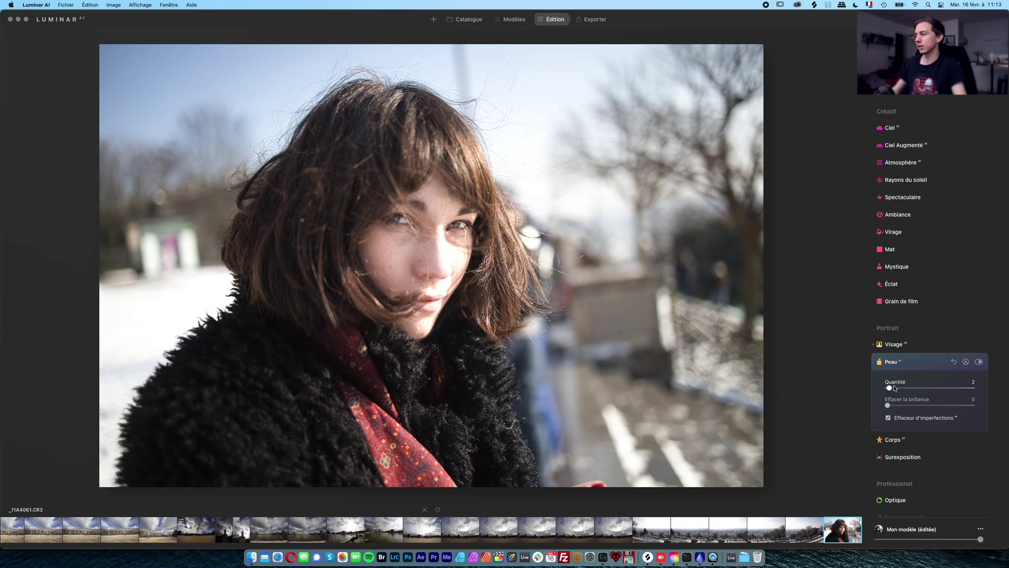
Open the snowy city view _11A4053.CR3 and show its Ciel Augmenté settings
click(538, 528)
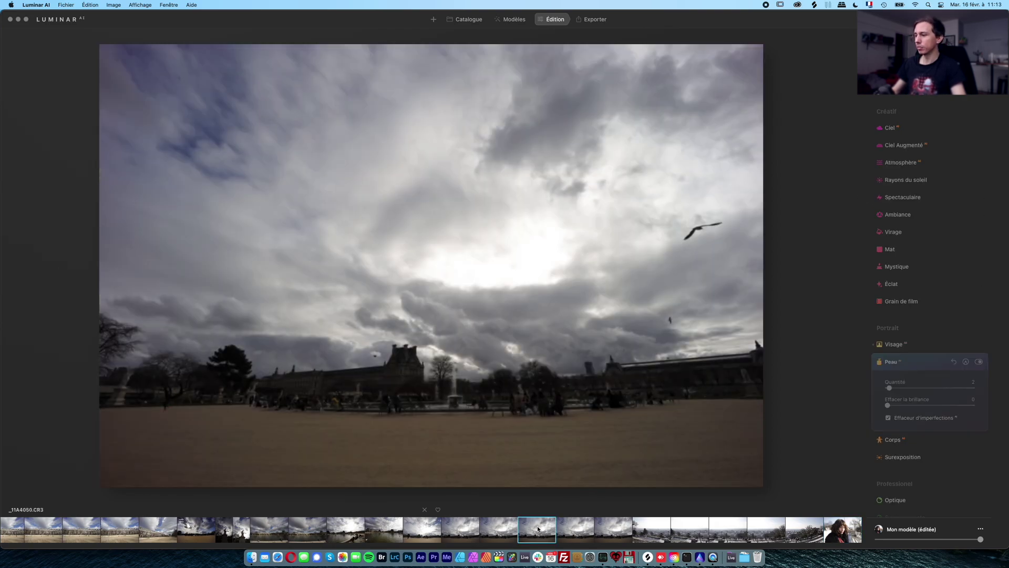
click(647, 535)
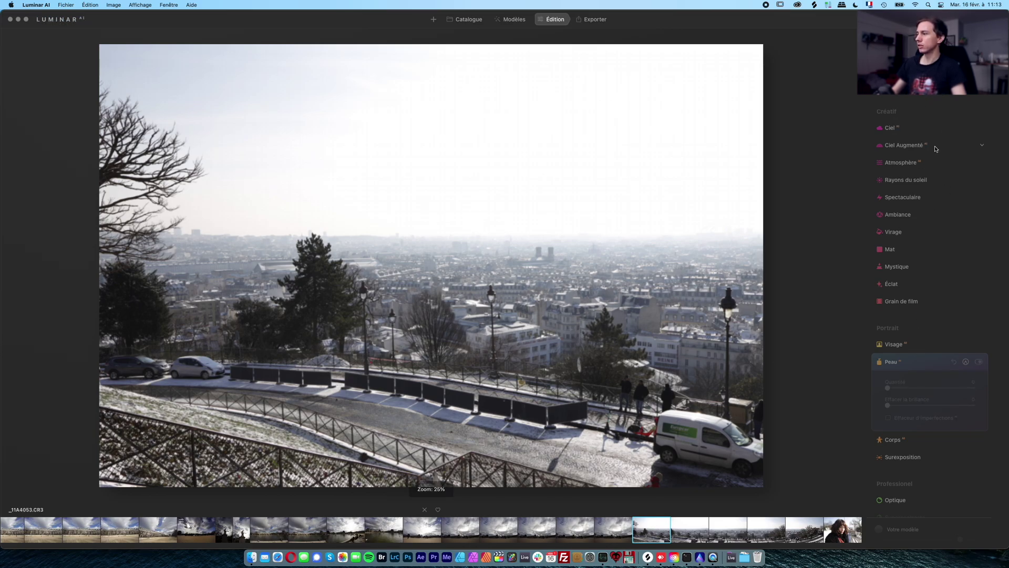
click(981, 147)
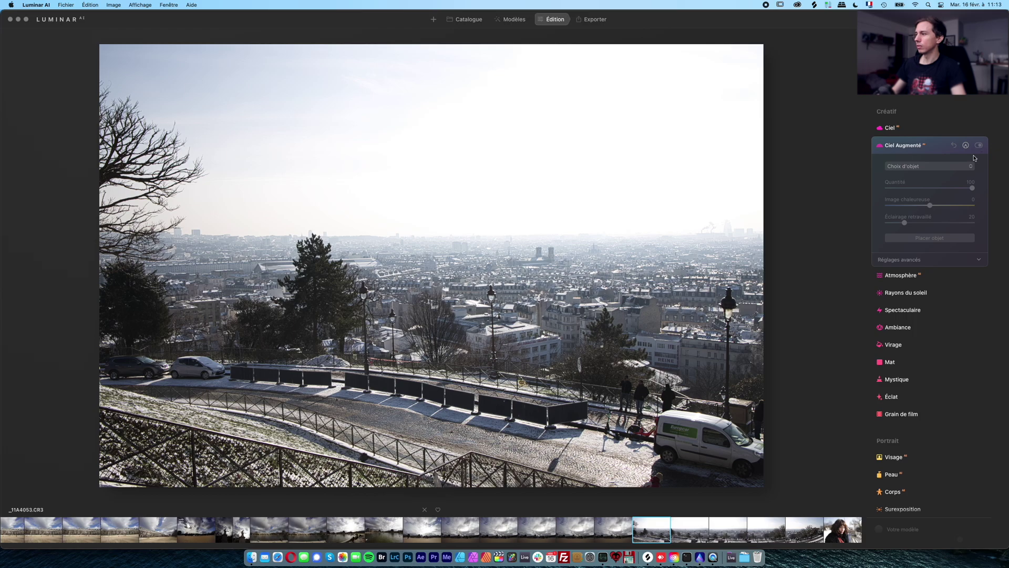
Try the Clouds 2 and Lightning 1 sky objects on the snowy city view
click(966, 167)
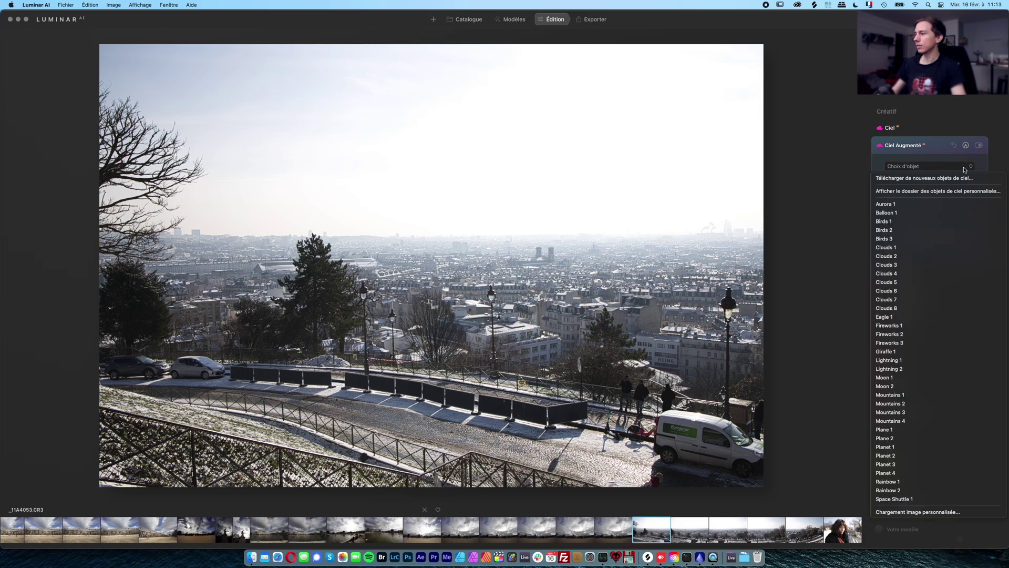
click(925, 256)
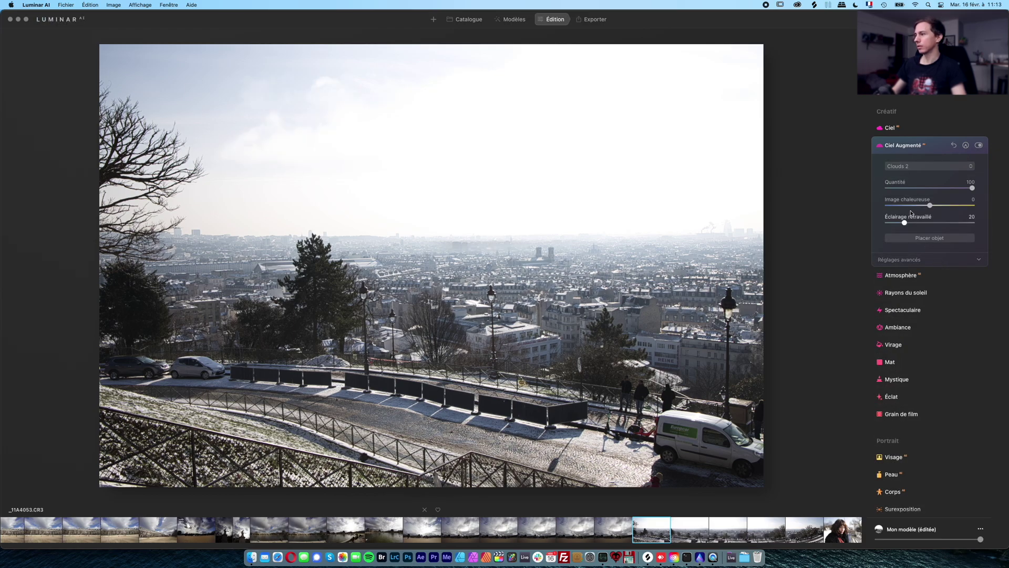
click(928, 167)
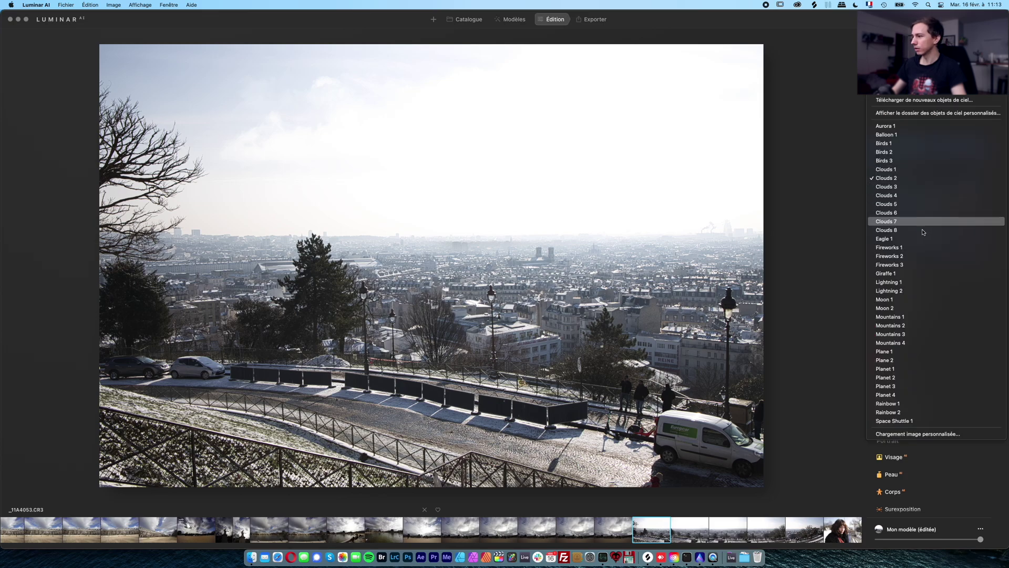
click(915, 282)
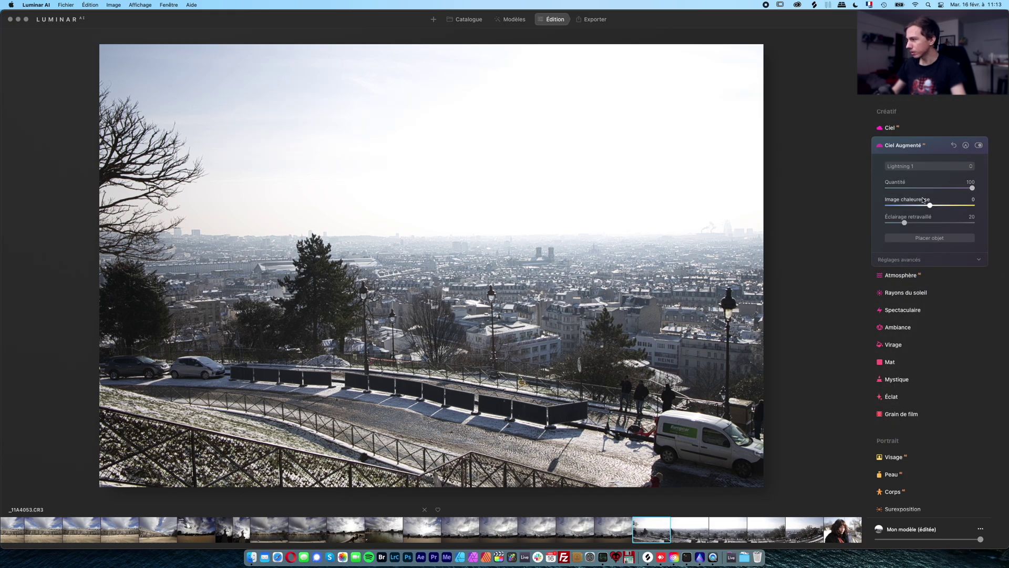
Add the Rainbow 1 object to the city view's sky with Quantité at 86
click(929, 166)
click(915, 299)
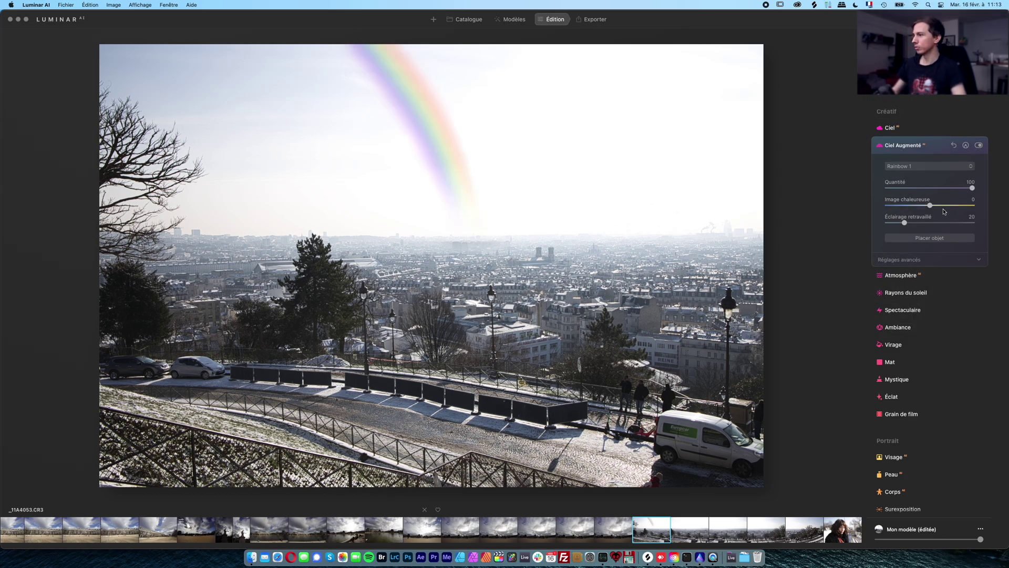
mouse_move(971, 188)
mouse_down()
mouse_move(875, 188)
mouse_move(960, 189)
mouse_up()
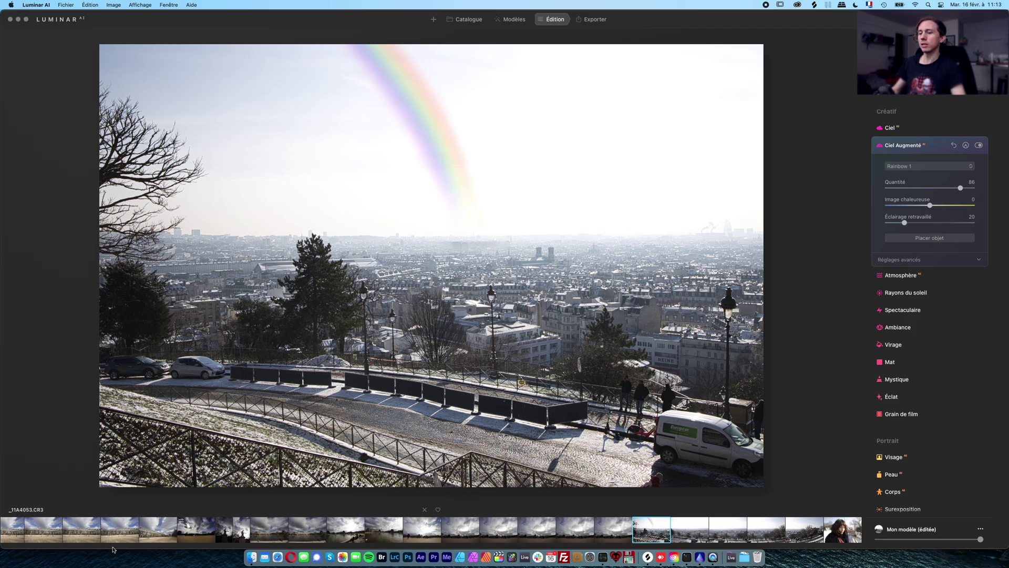
Open the arcade building photo _11A4039.CR3 and replace its cloudy sky with Blue Sky 5
click(141, 536)
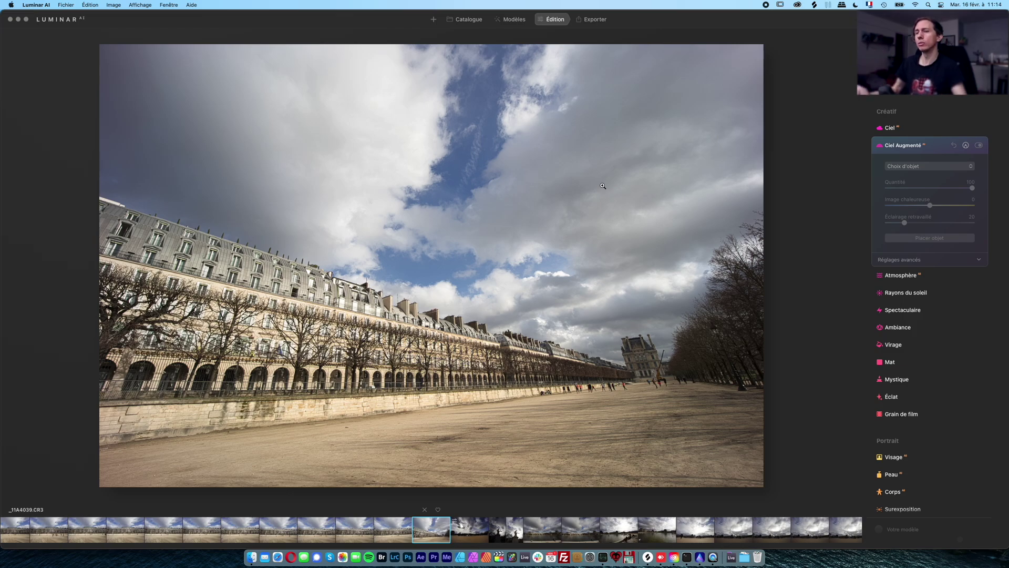
click(890, 128)
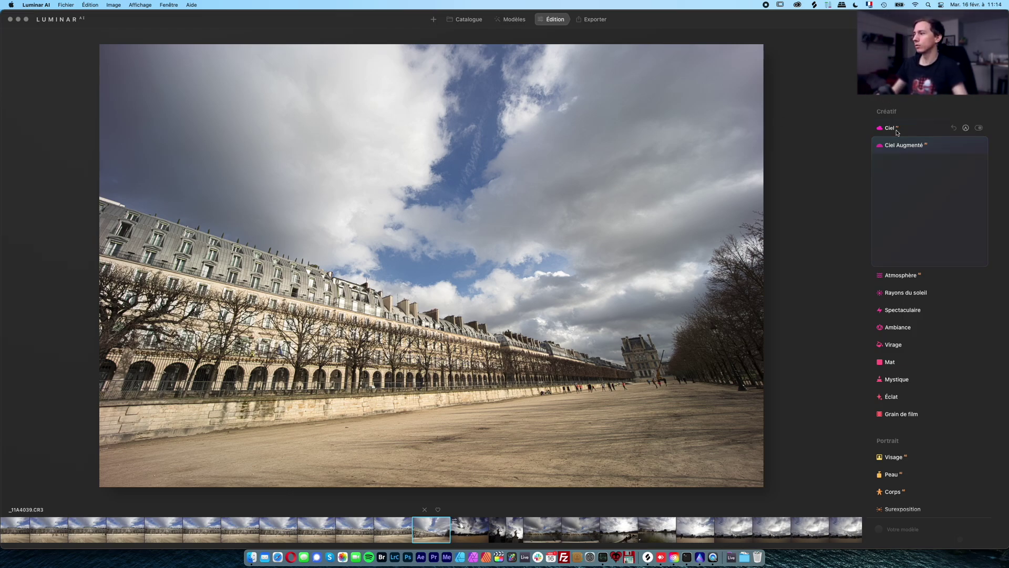
click(928, 149)
click(945, 219)
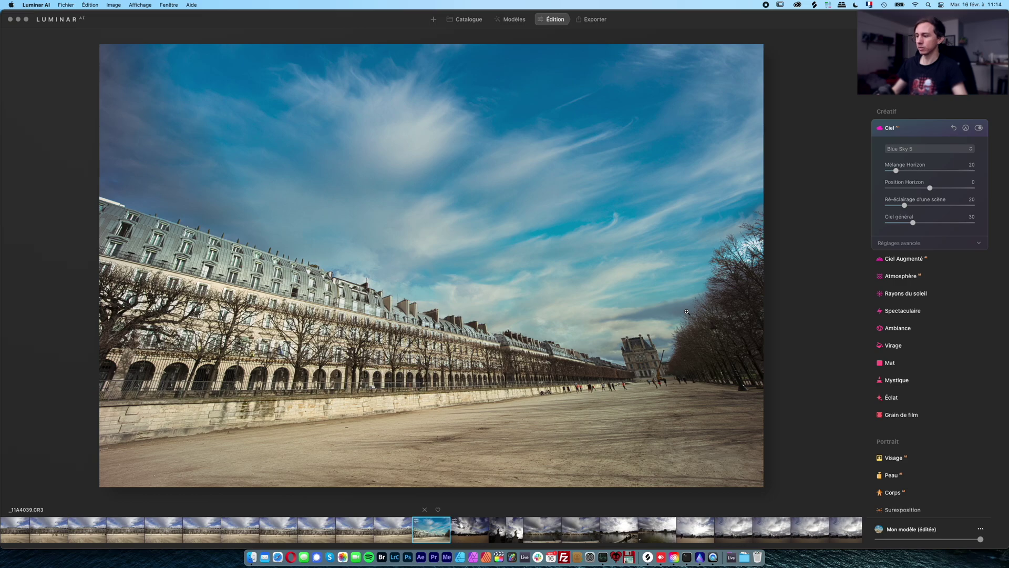
Open the overexposed city view _11A4055.CR3 from the catalogue and replace its sky with Dramatic Sky 1
click(465, 19)
scroll(344, 256, down, 1)
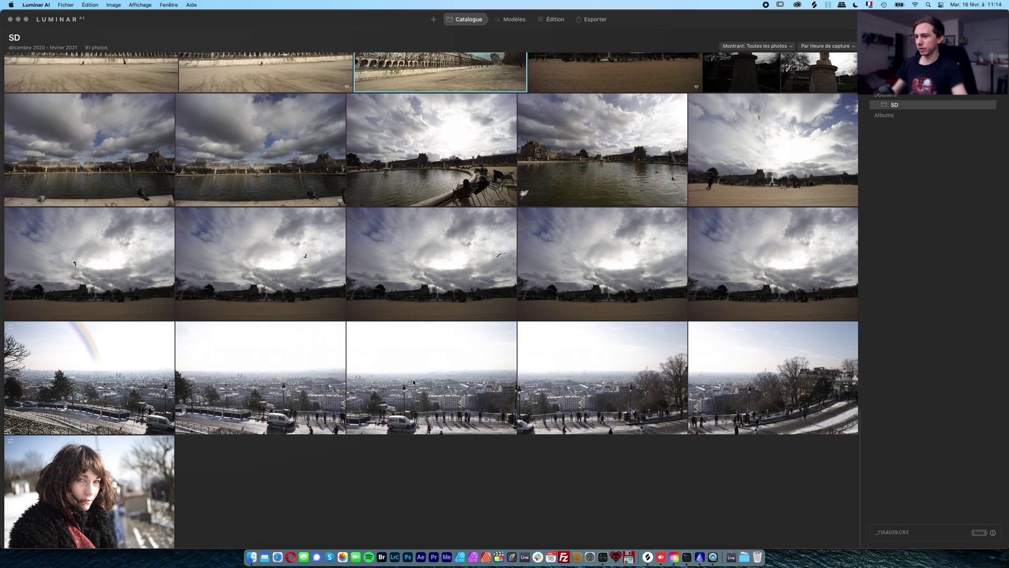
click(452, 389)
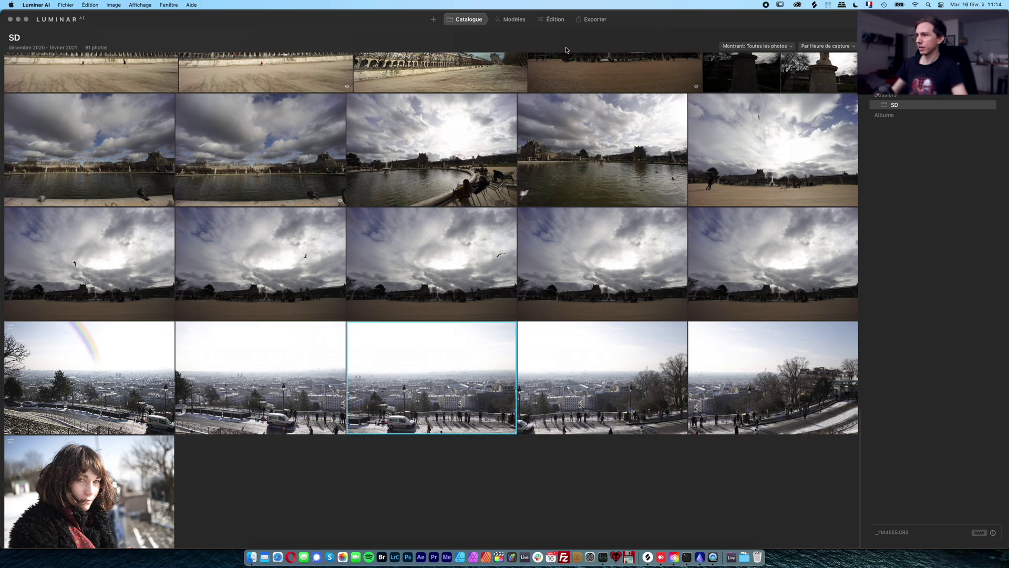
double_click(464, 357)
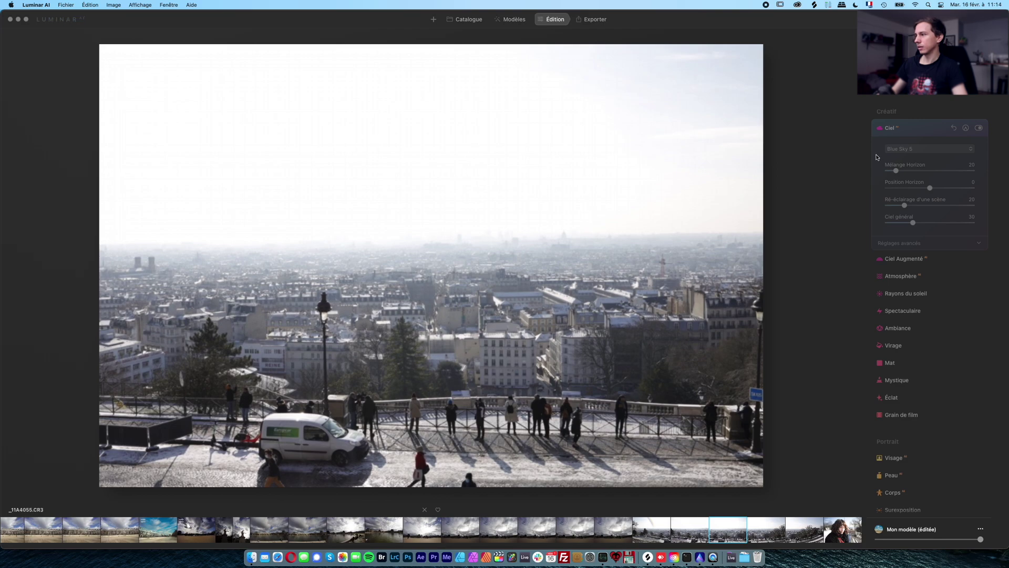
click(928, 149)
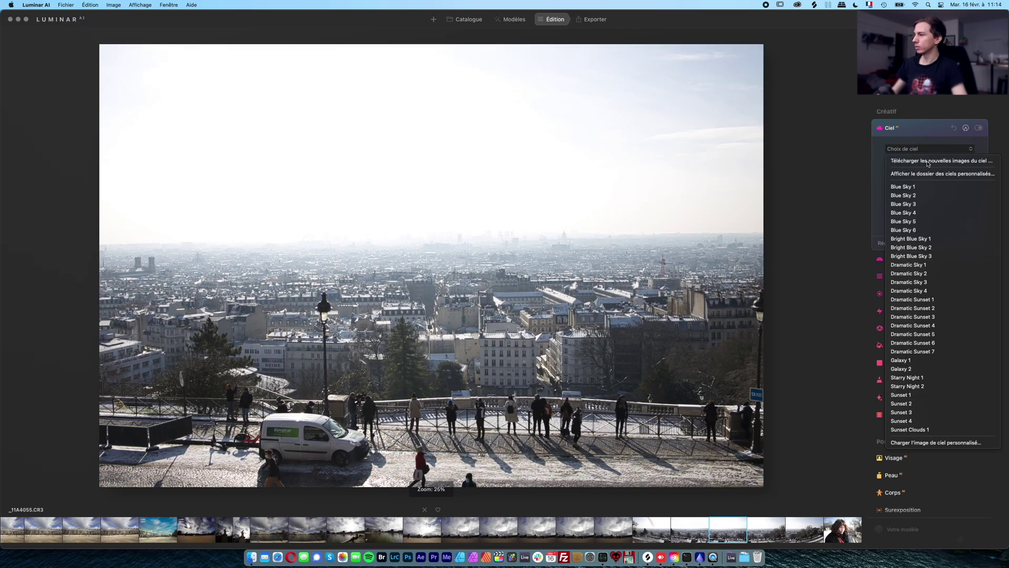
click(915, 264)
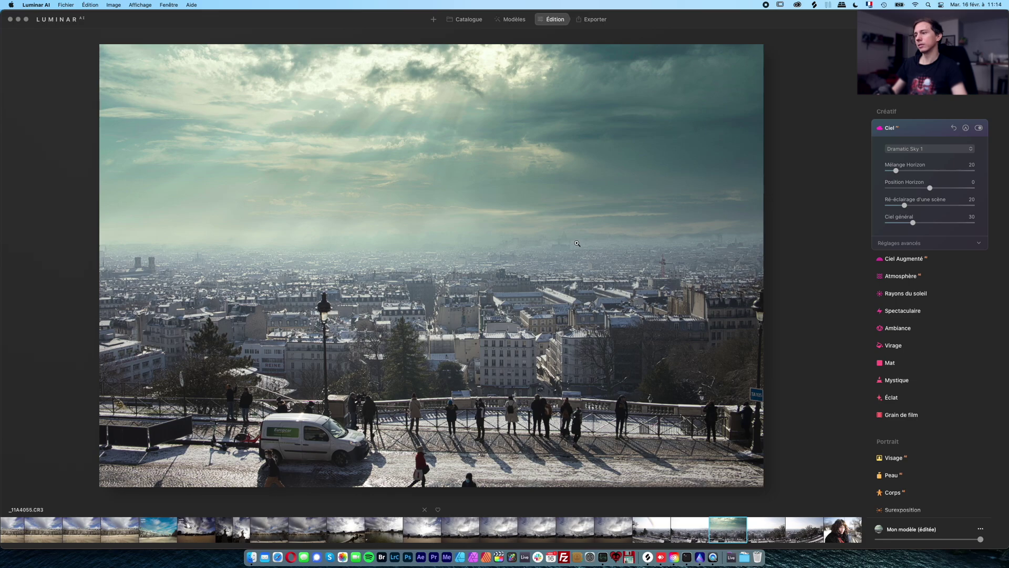
Inspect the hazy horizon up close and set Mélange Horizon to 0 for the replaced sky
click(556, 243)
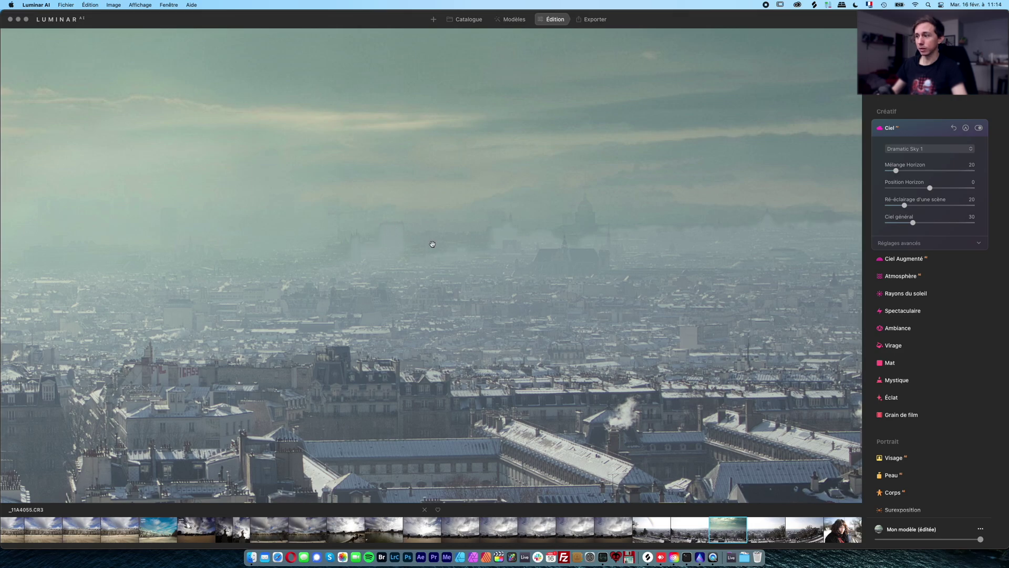
click(574, 238)
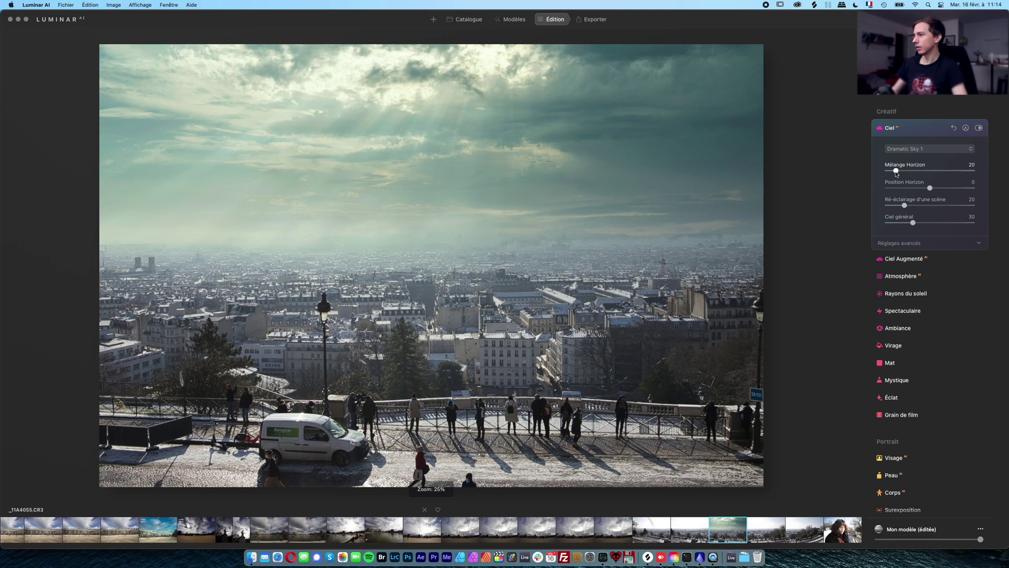
drag(896, 171, 874, 170)
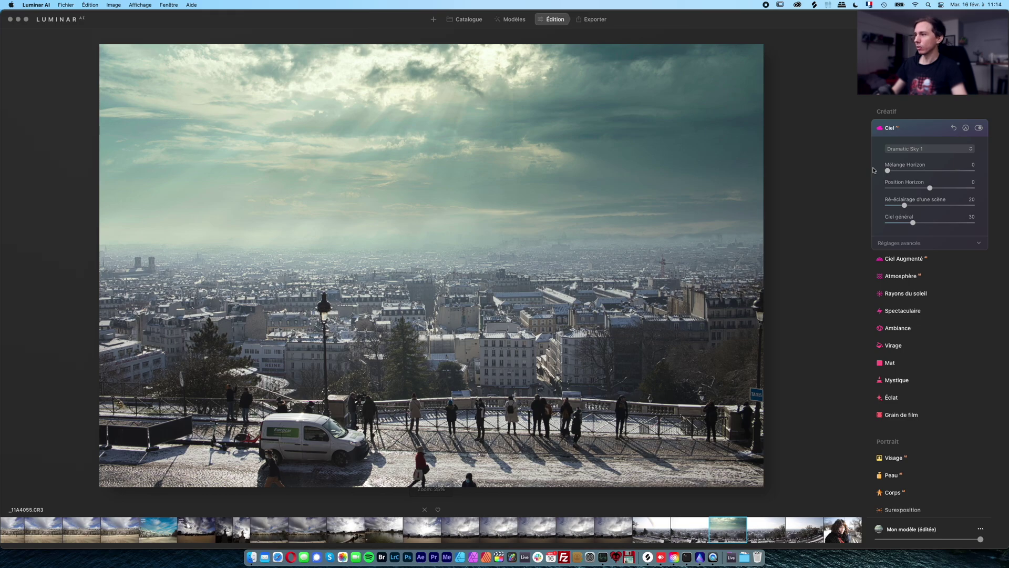
Turn off the Ciel effect and inspect the original city skyline up close
click(979, 127)
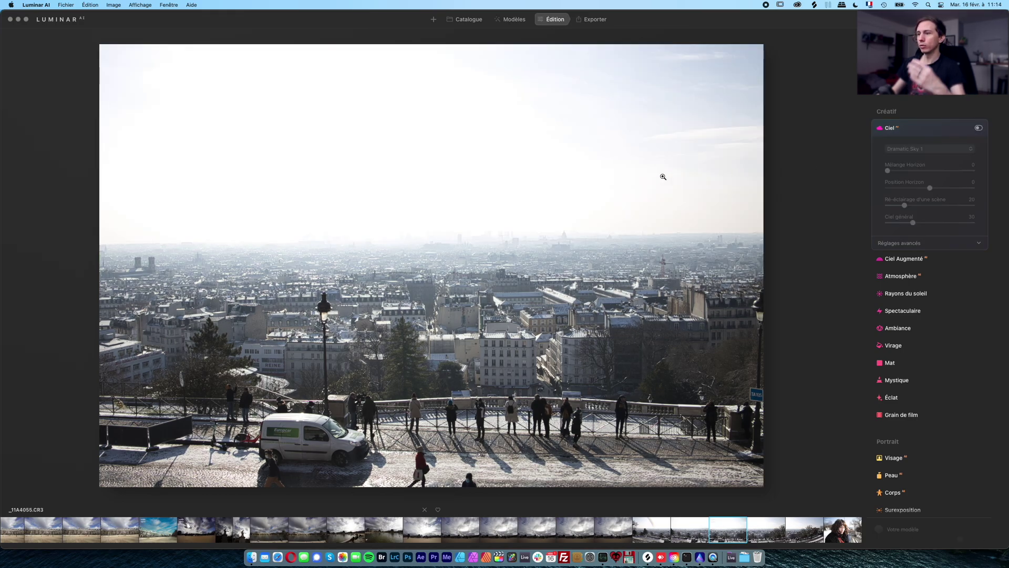
click(463, 231)
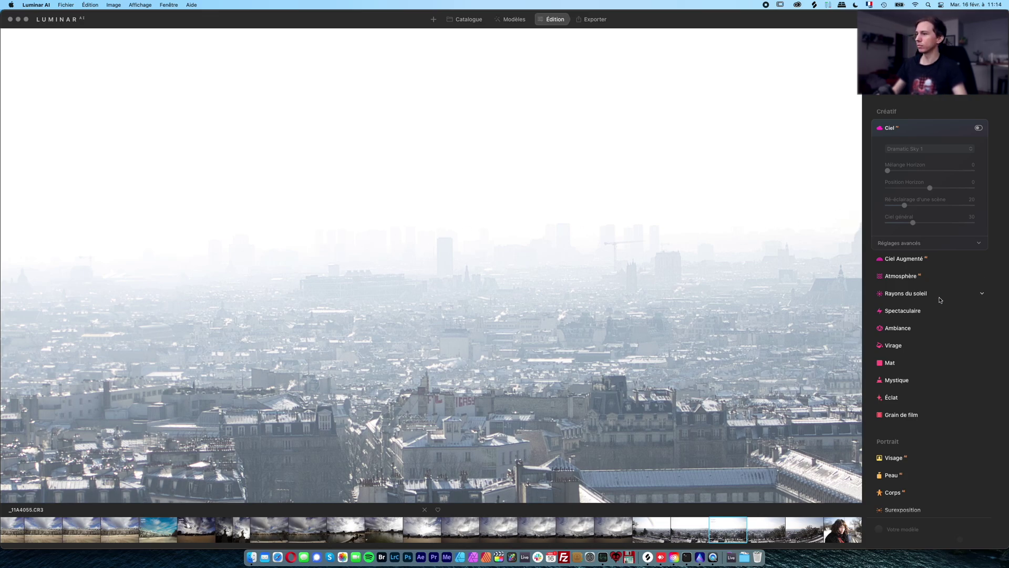
scroll(940, 299, up, 5)
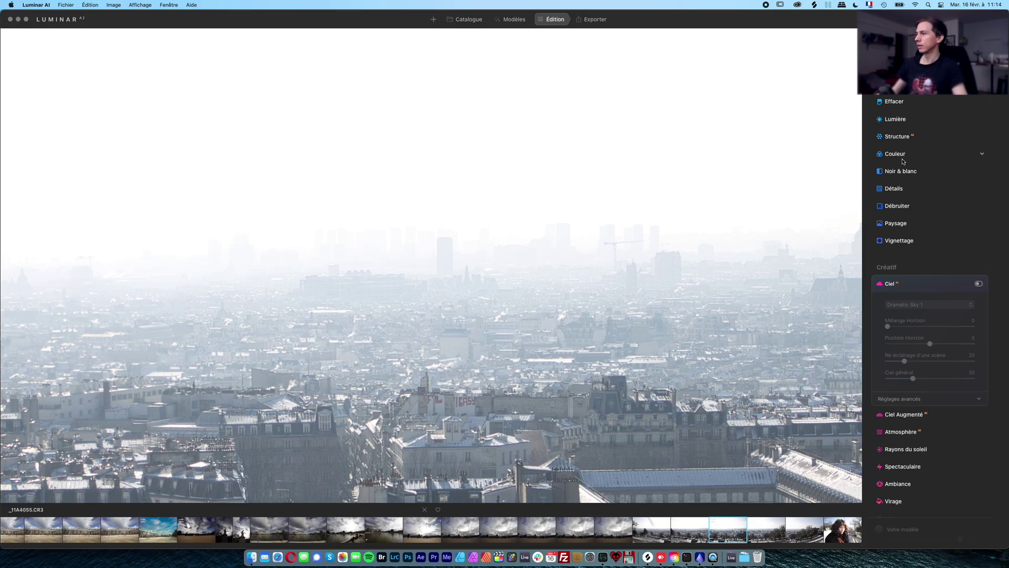
Darken the hazy city view with Lumière: Exposition about -2.85, Contraste intelligent 80, Hautes lum. -31 and Ombres 0
click(900, 120)
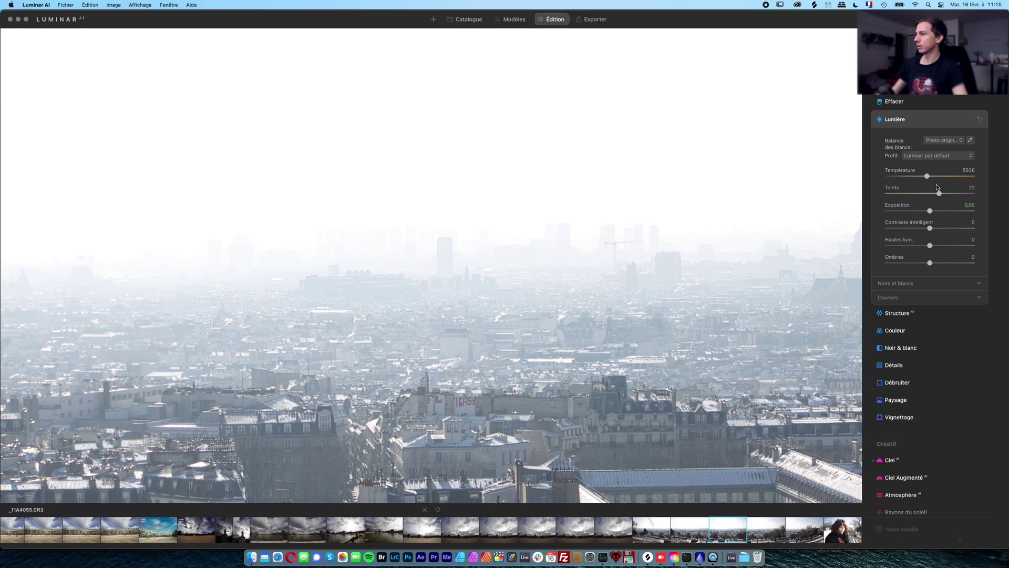
drag(932, 212, 964, 229)
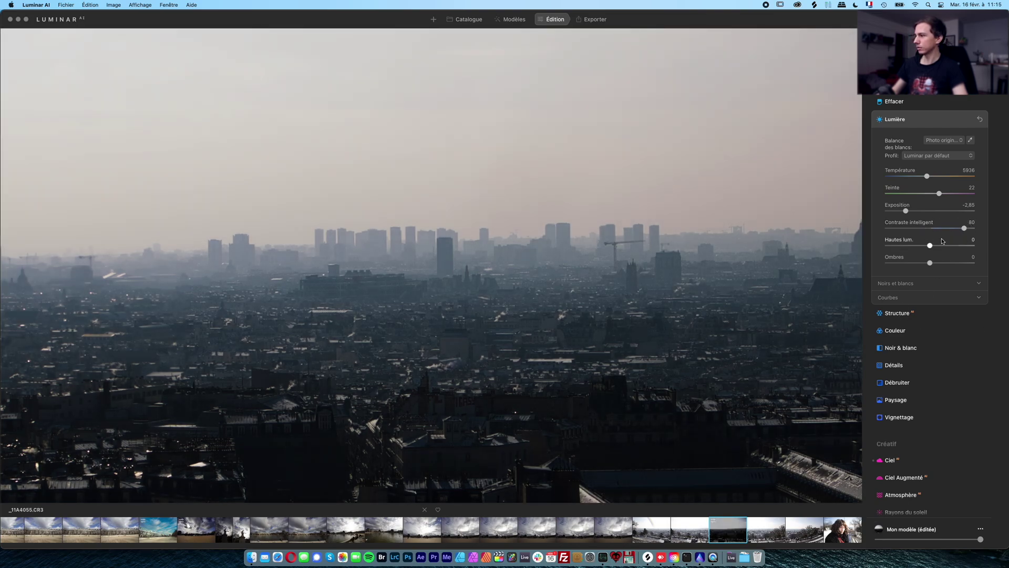
drag(930, 245, 938, 267)
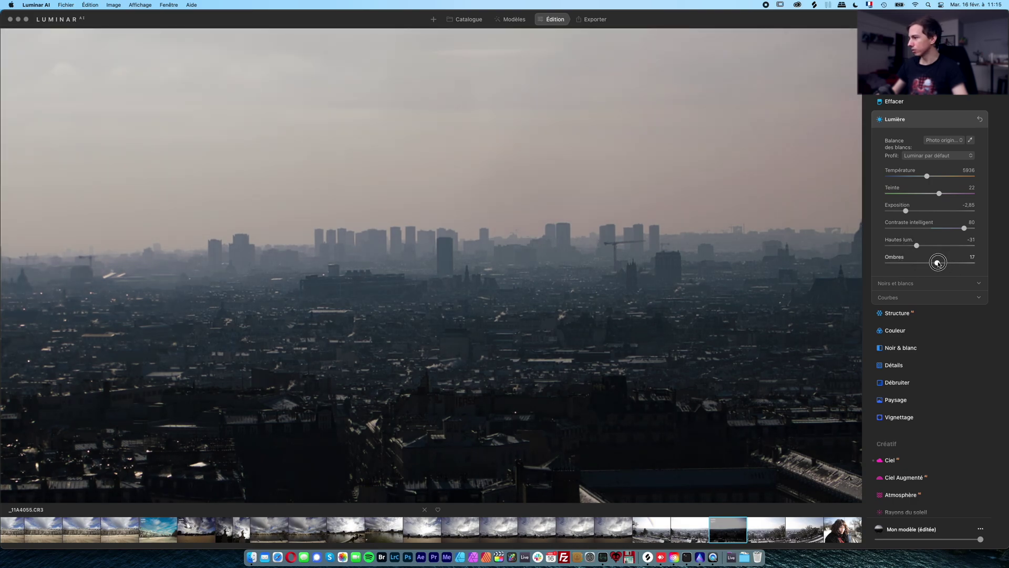
double_click(939, 264)
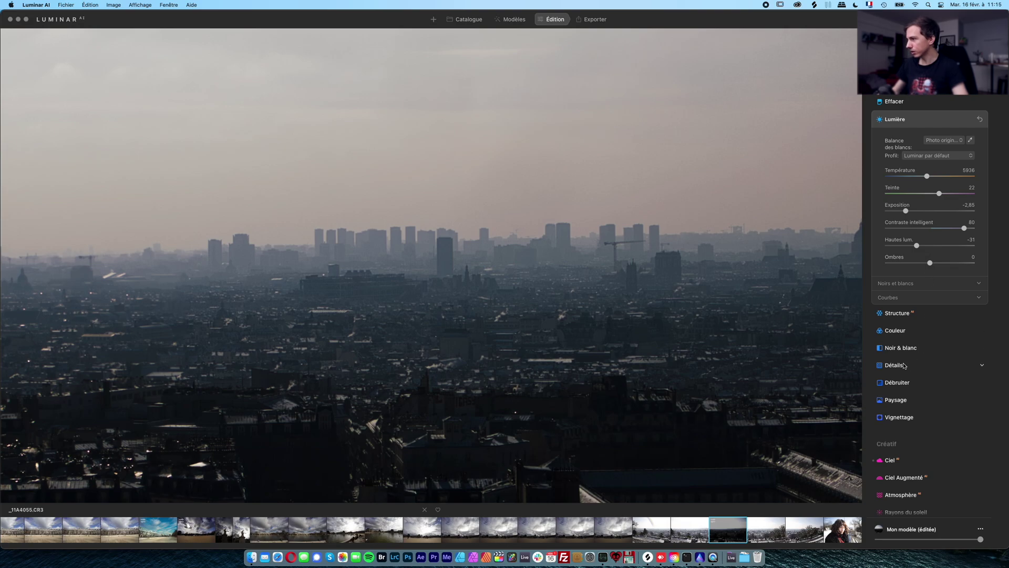
Apply Supercontraste to the city view with Contraste de tons moyens at 100 and Points forts Contraste at 0
scroll(925, 358, down, 10)
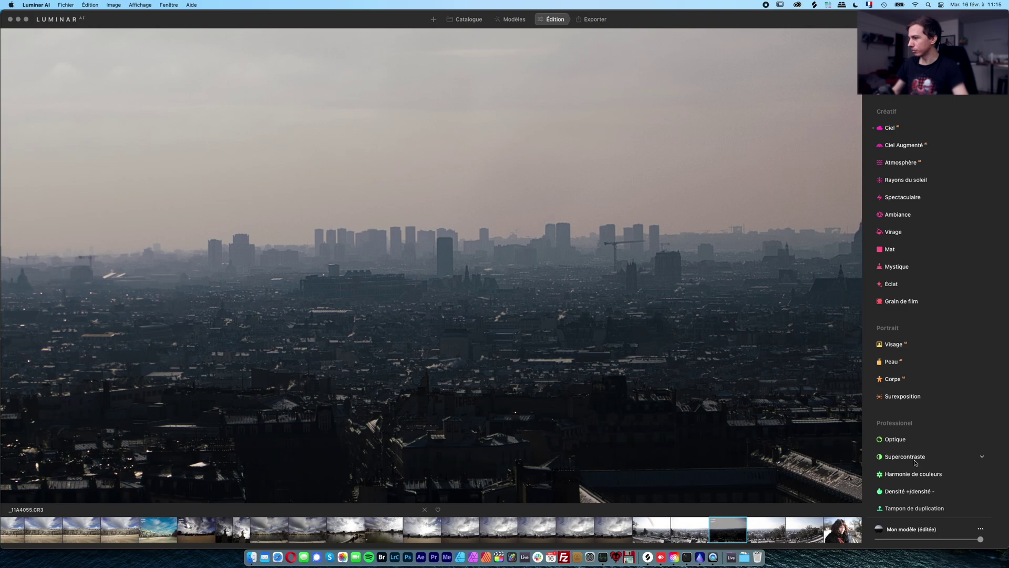
click(914, 457)
click(911, 348)
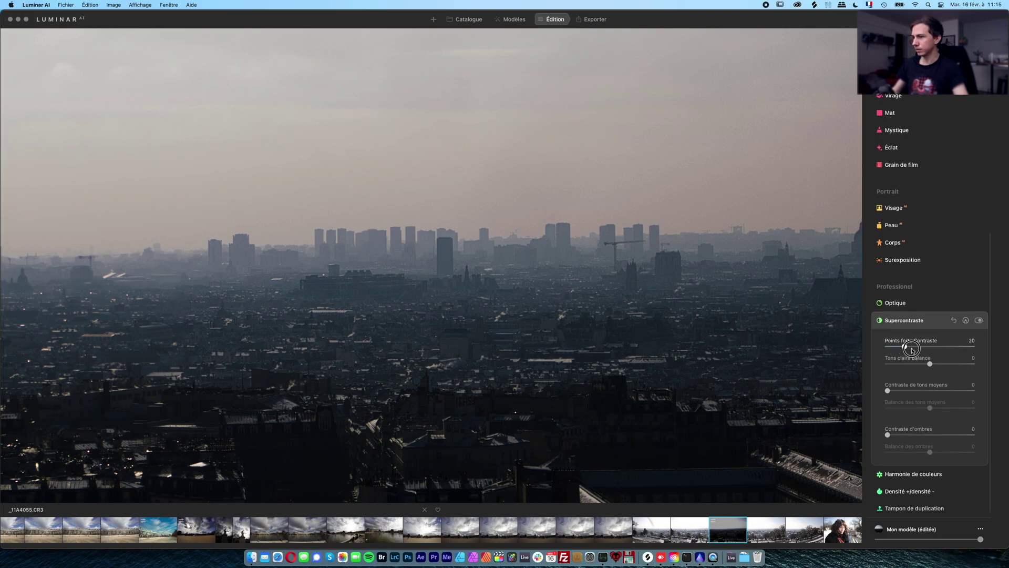
drag(912, 348, 946, 349)
double_click(946, 347)
drag(888, 390, 954, 390)
mouse_move(887, 434)
mouse_down()
mouse_move(917, 434)
mouse_move(886, 434)
mouse_up()
drag(954, 390, 982, 390)
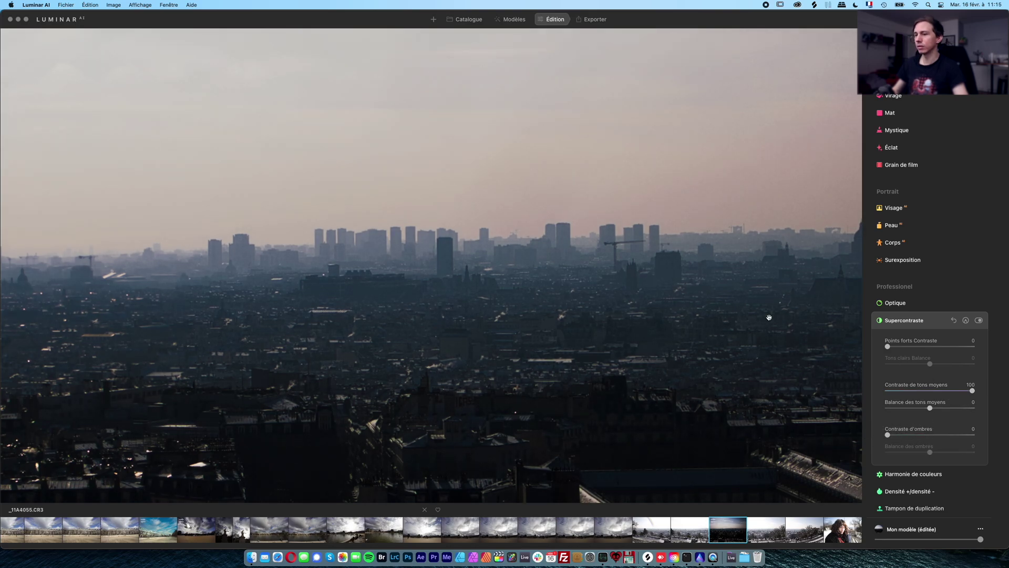
Inspect the distant skyline up close and reset all adjustments on the city view photo
drag(444, 172, 642, 219)
drag(331, 228, 739, 185)
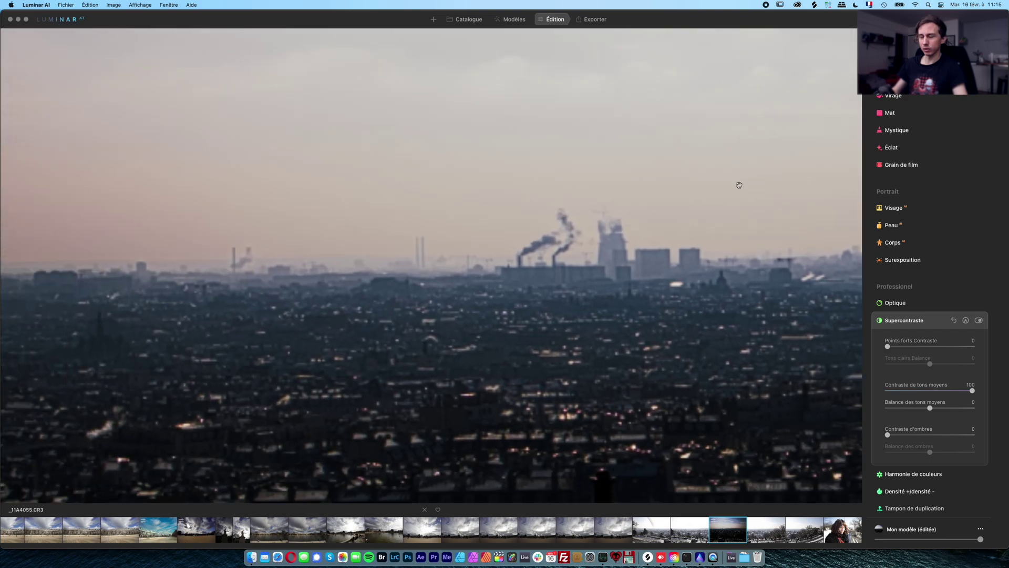
drag(788, 243, 251, 234)
drag(617, 226, 465, 226)
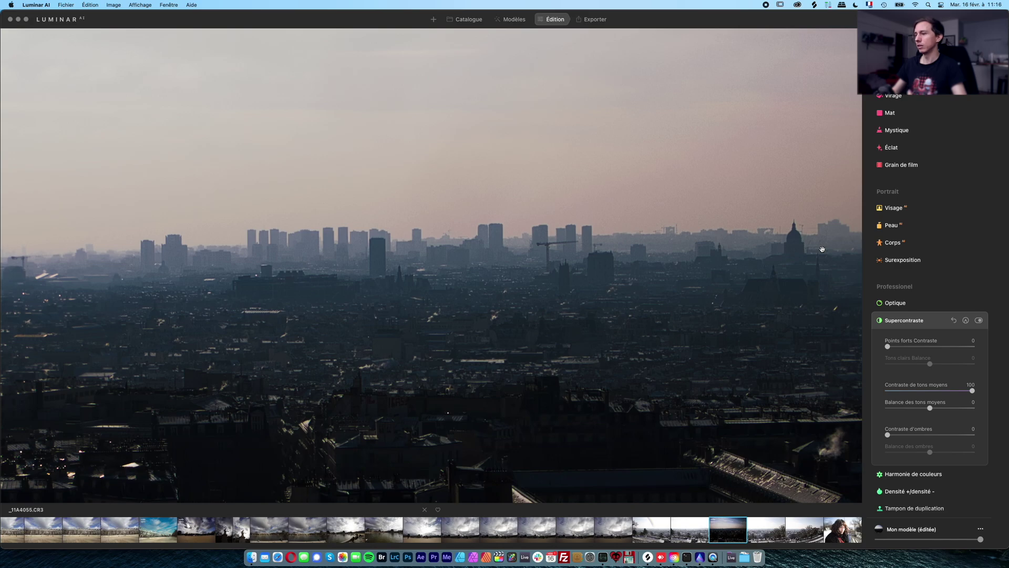
click(980, 528)
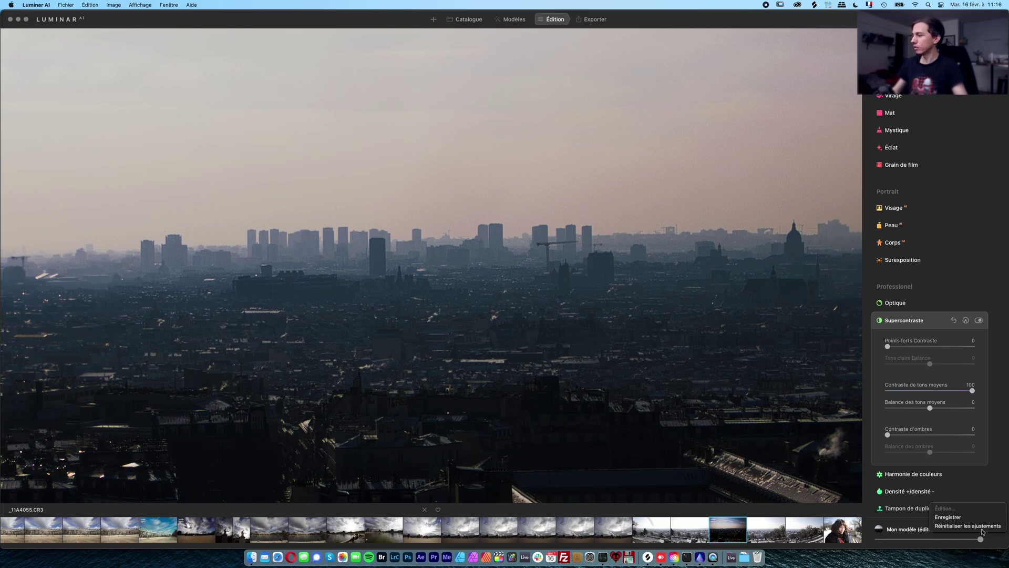
click(976, 525)
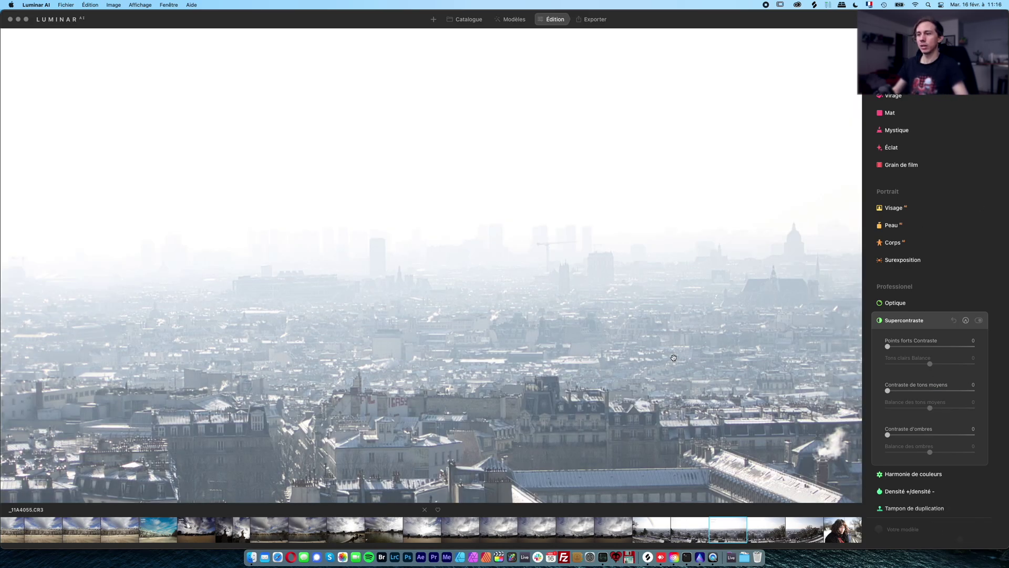
click(375, 284)
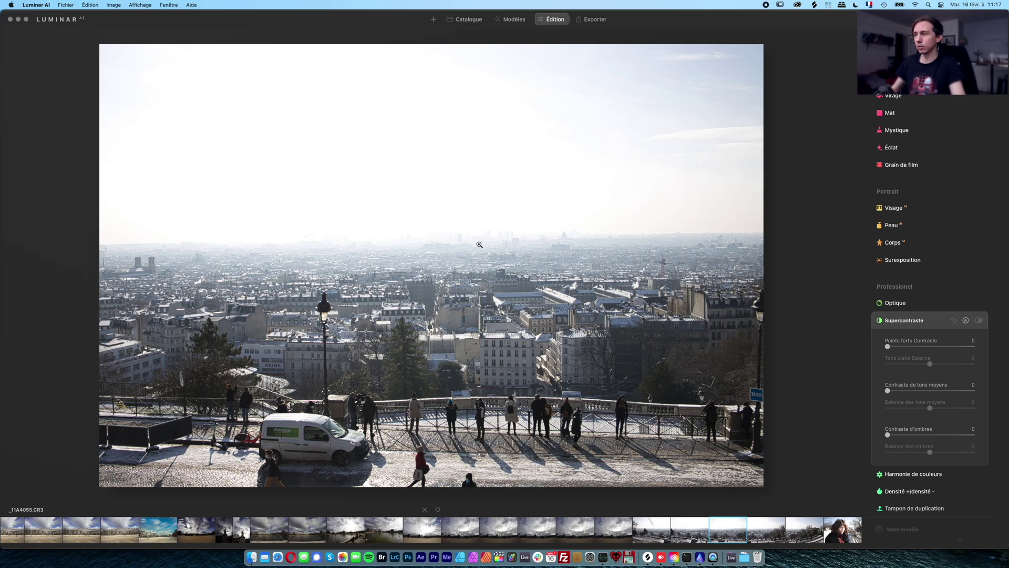
Open the save-to-disk export settings for _11A4055 and check the available colour spaces
scroll(925, 280, up, 5)
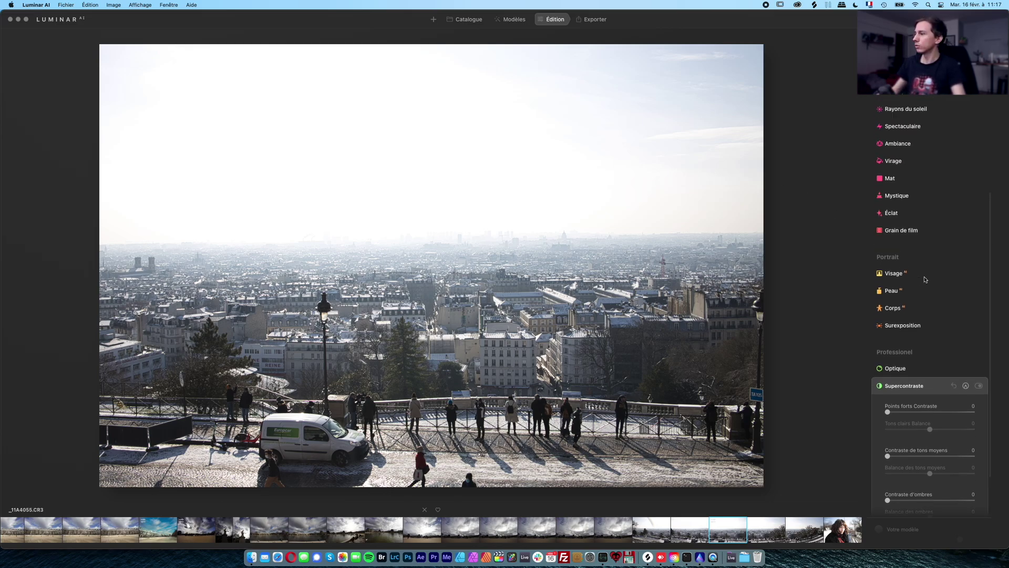
scroll(925, 279, up, 5)
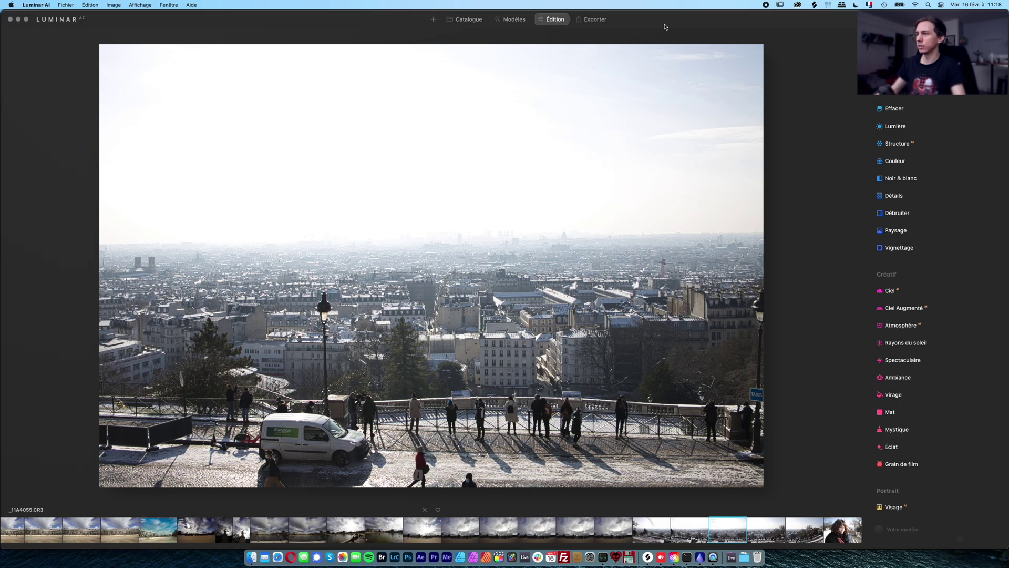
click(584, 21)
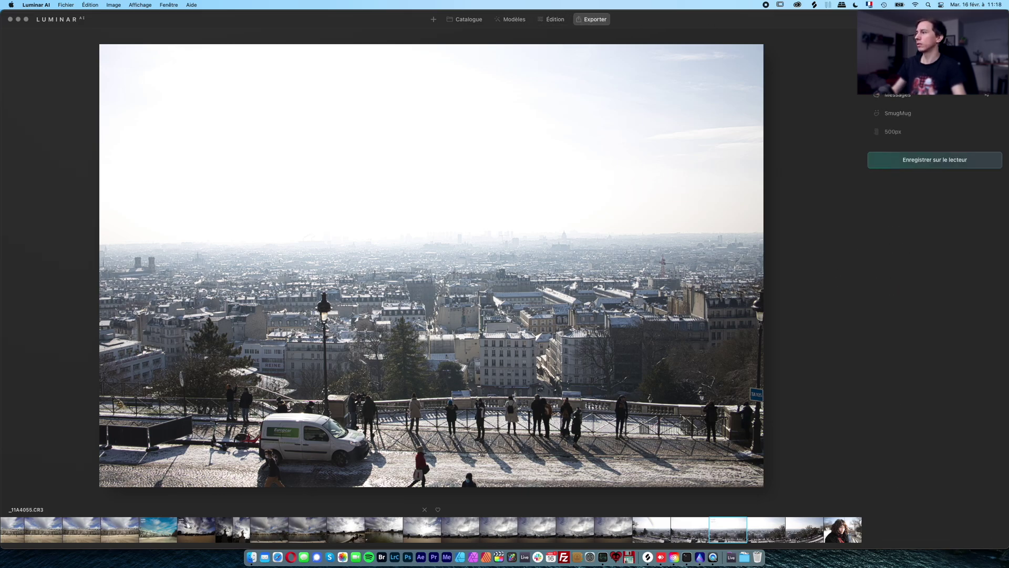
click(924, 166)
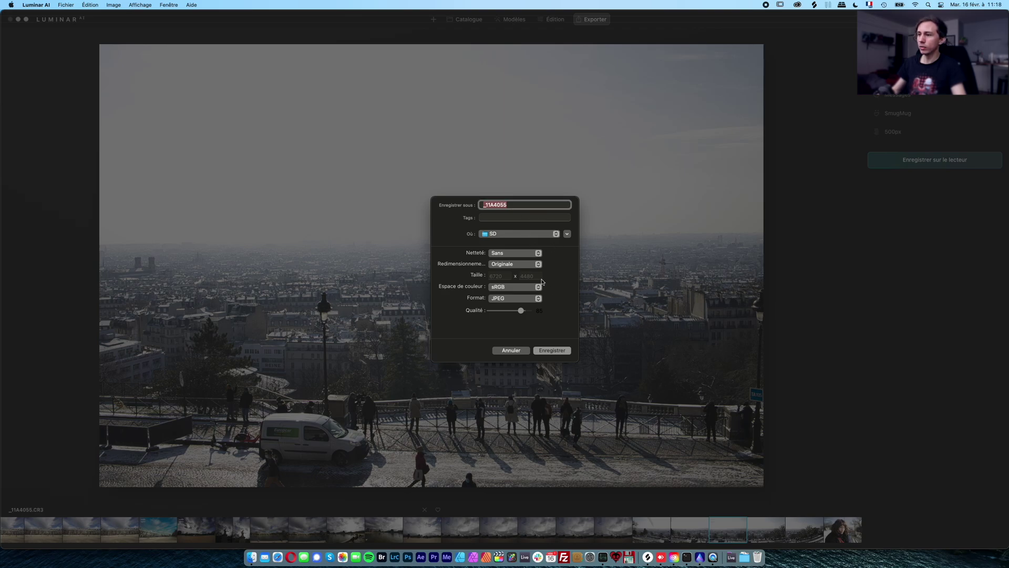
click(538, 287)
click(554, 289)
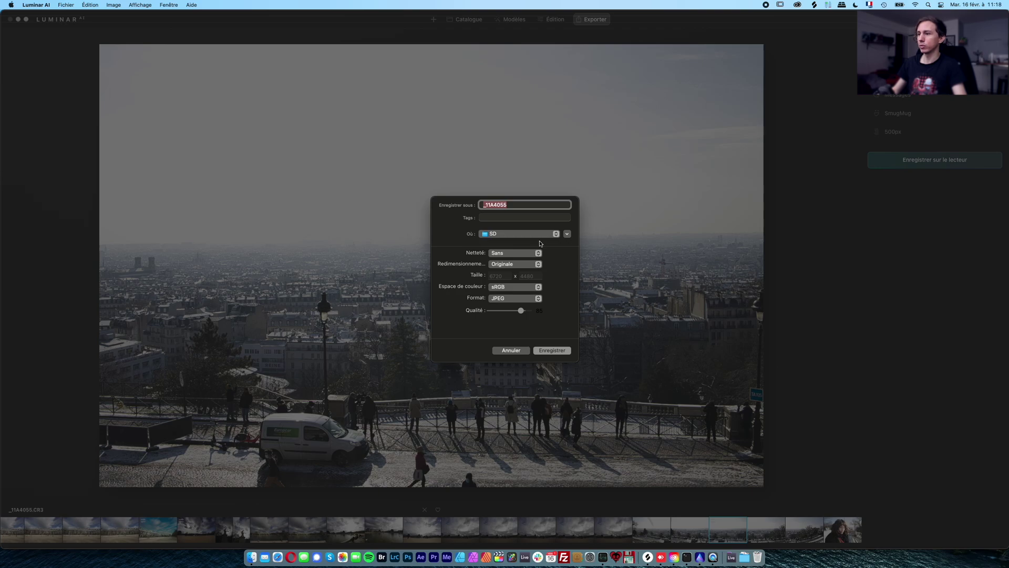
Set the export format to TIFF and the colour space to ProPhoto RGB, and cancel the export
click(537, 298)
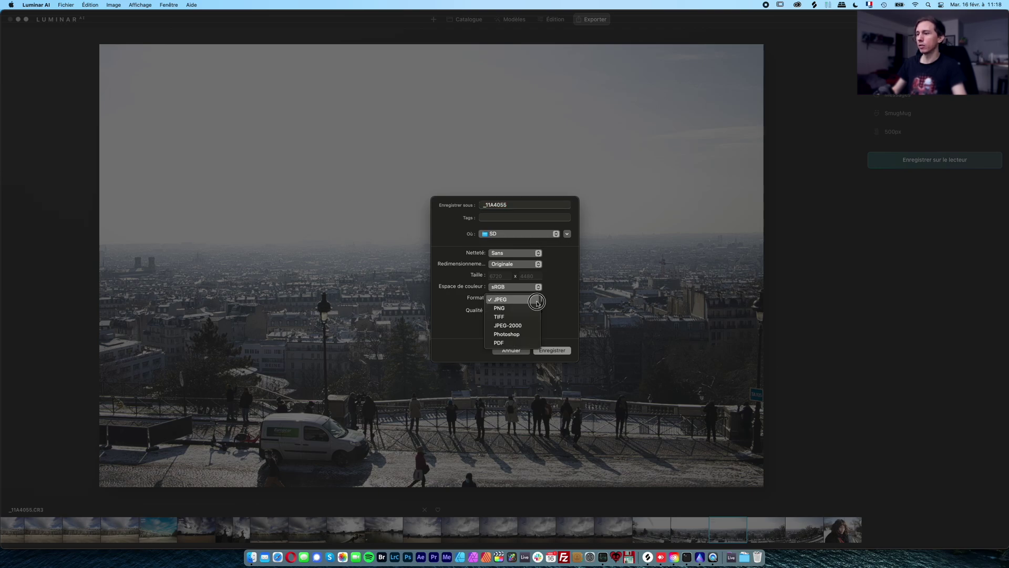
click(513, 320)
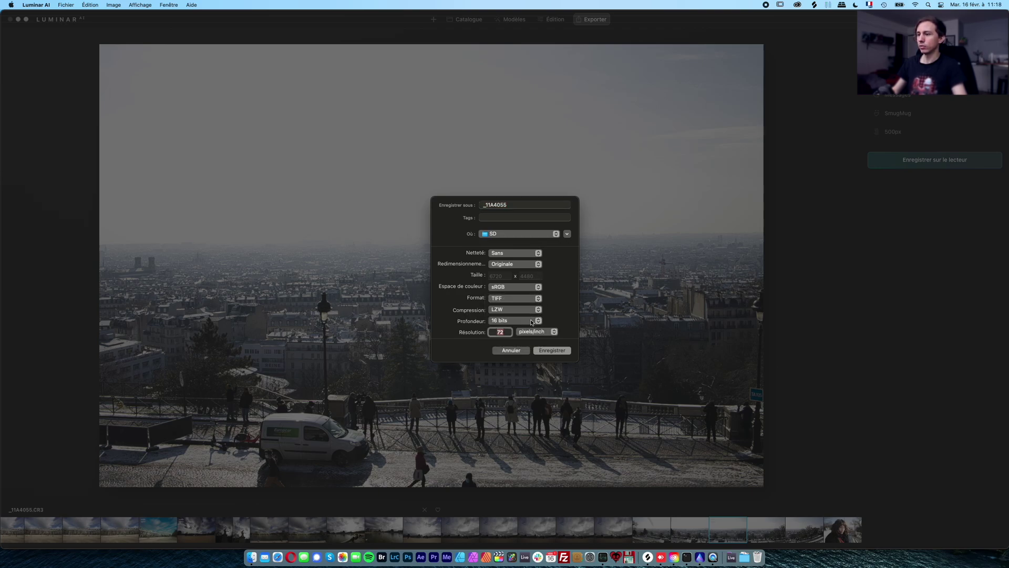
click(538, 286)
click(512, 309)
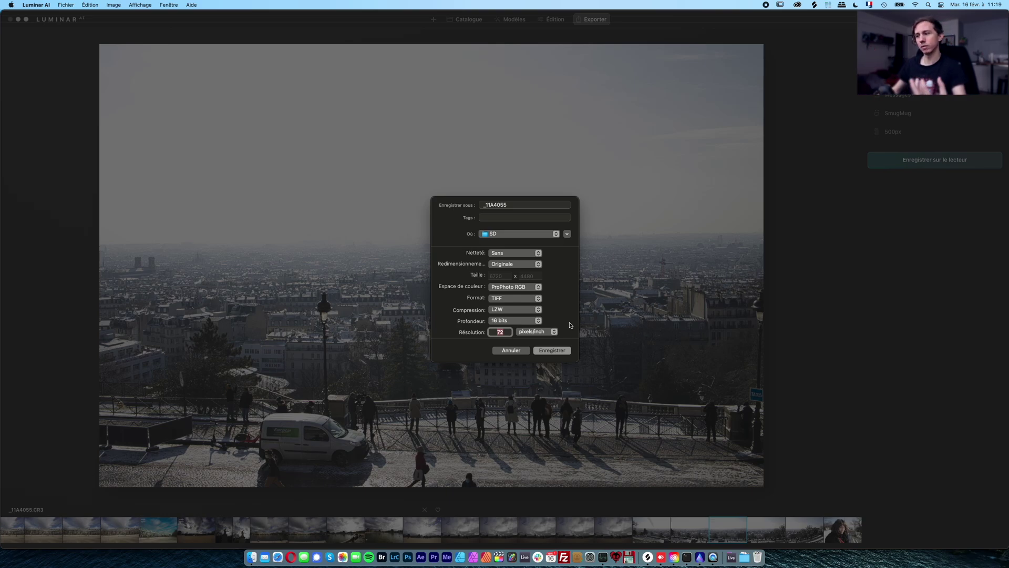
click(516, 350)
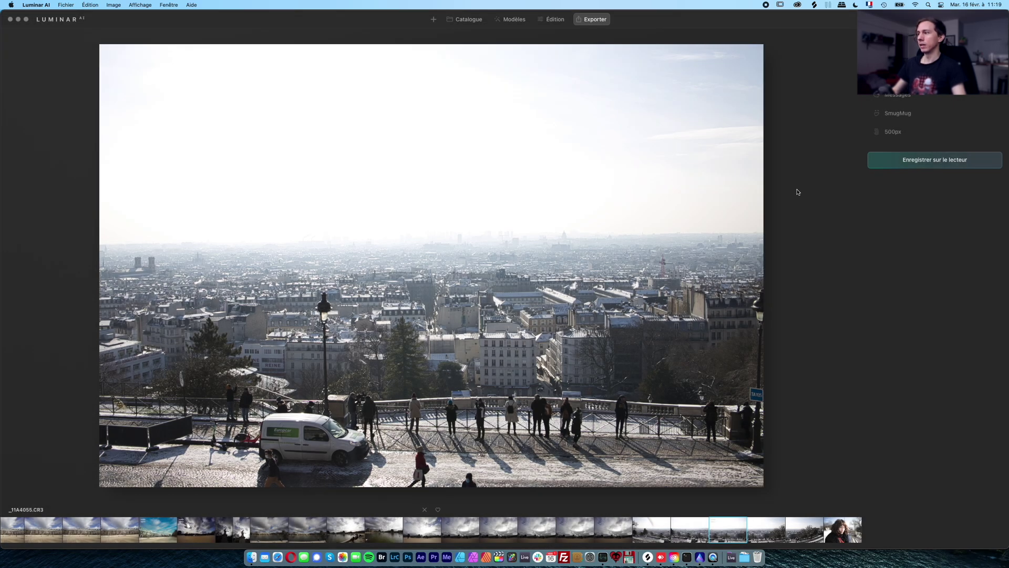
Erase the partly cropped person at the photo's bottom edge with the Effacer tool, using a brush radius of 20
click(556, 21)
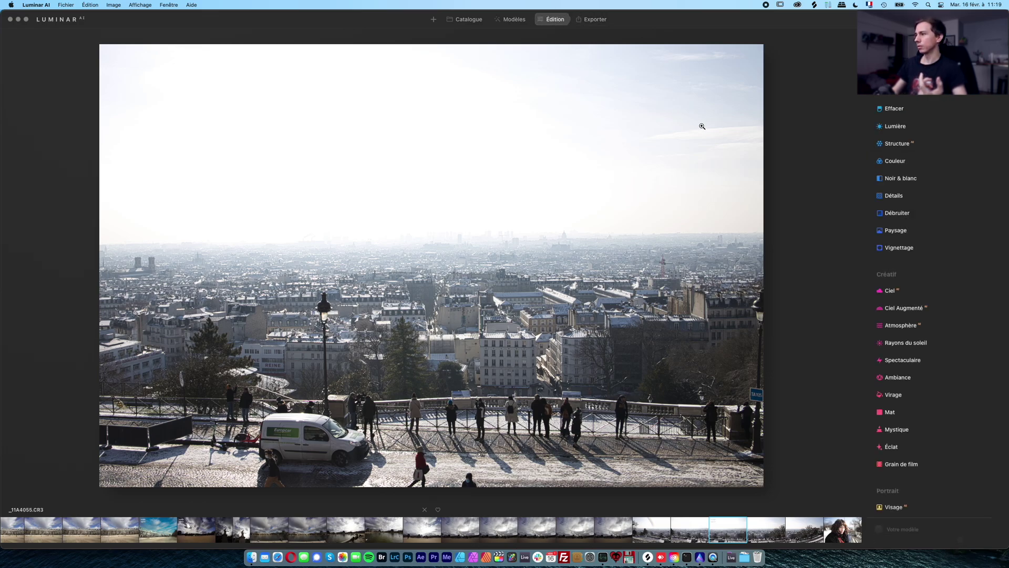
click(893, 108)
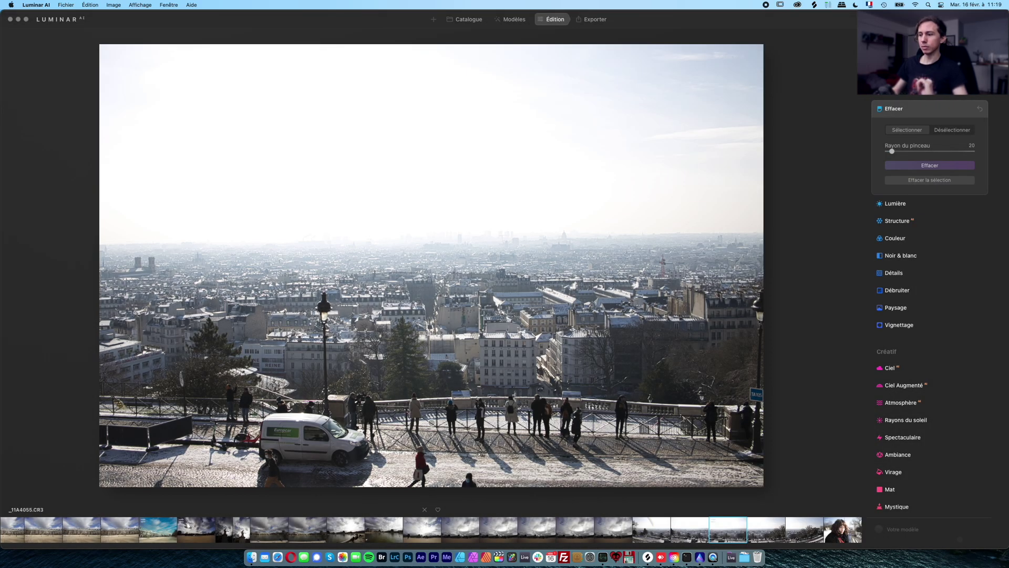
drag(472, 479, 468, 482)
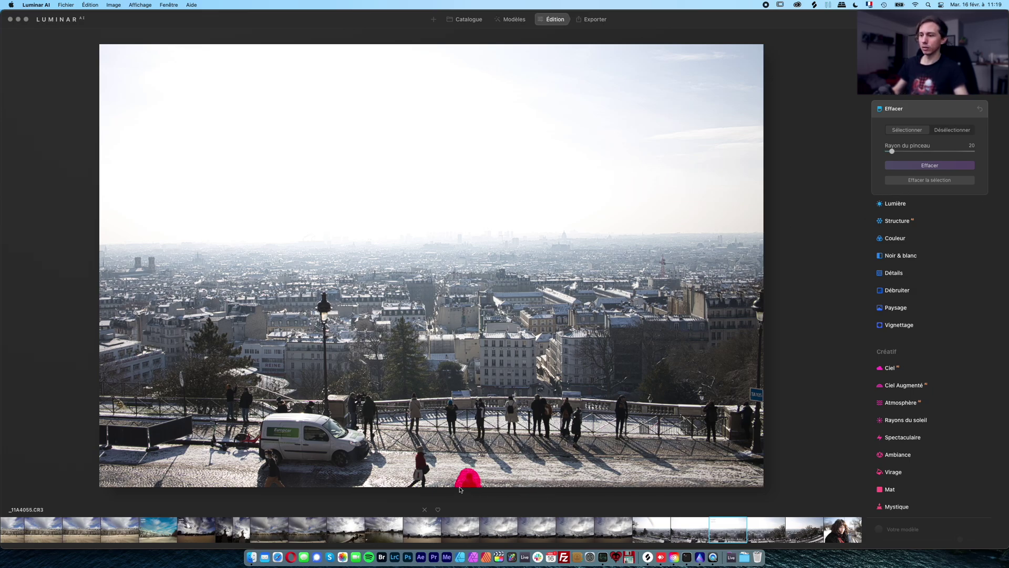
click(930, 165)
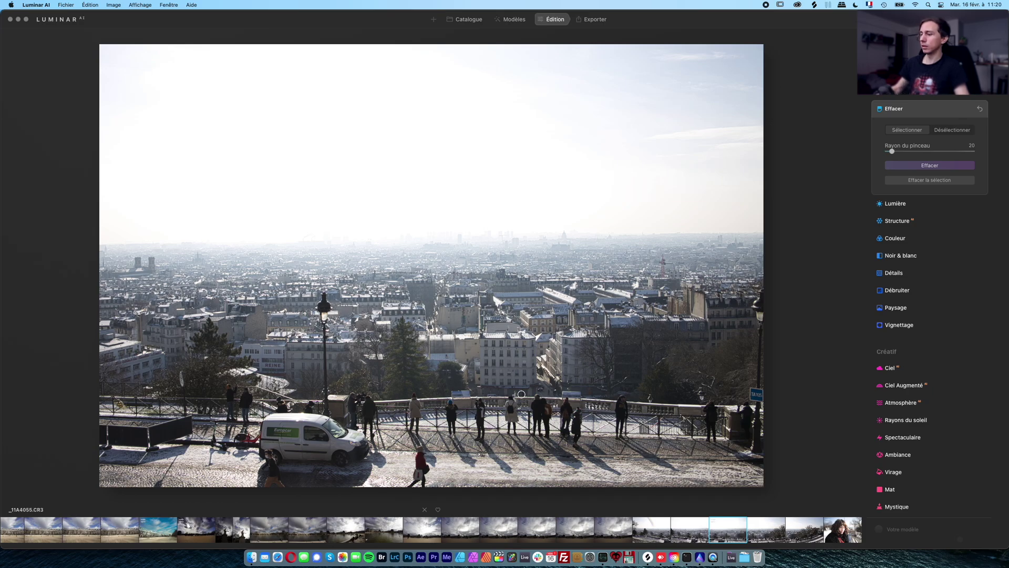
Switch to Activity Monitor, search for "lumi", check the Luminar AI process's architecture, and return to Luminar AI
click(602, 557)
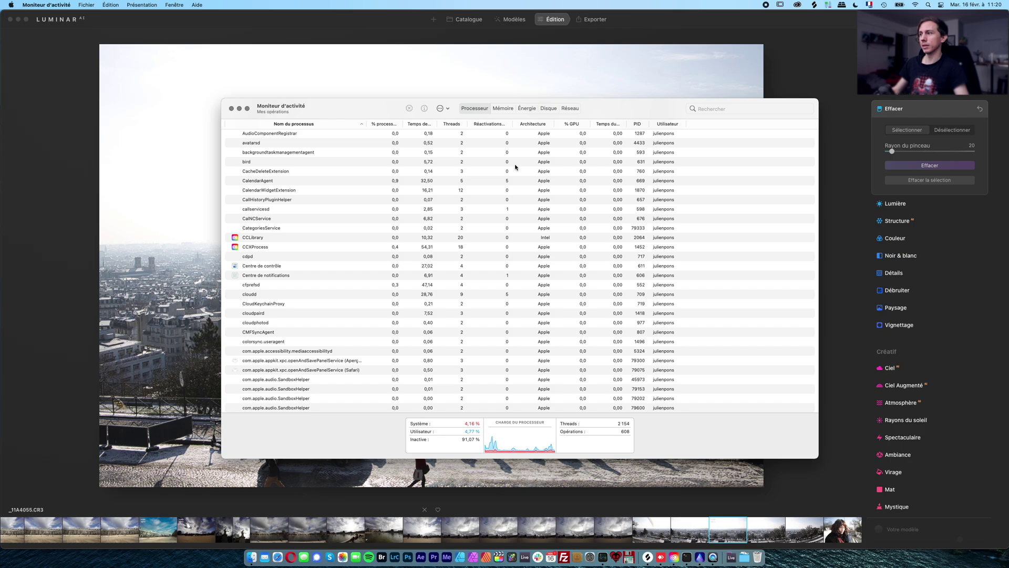
click(732, 107)
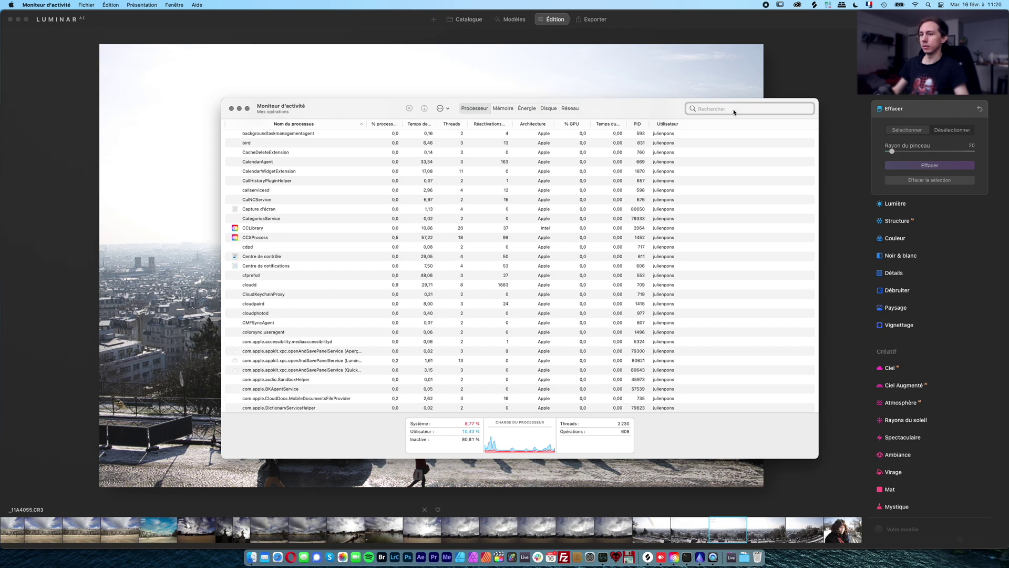
text(lumi)
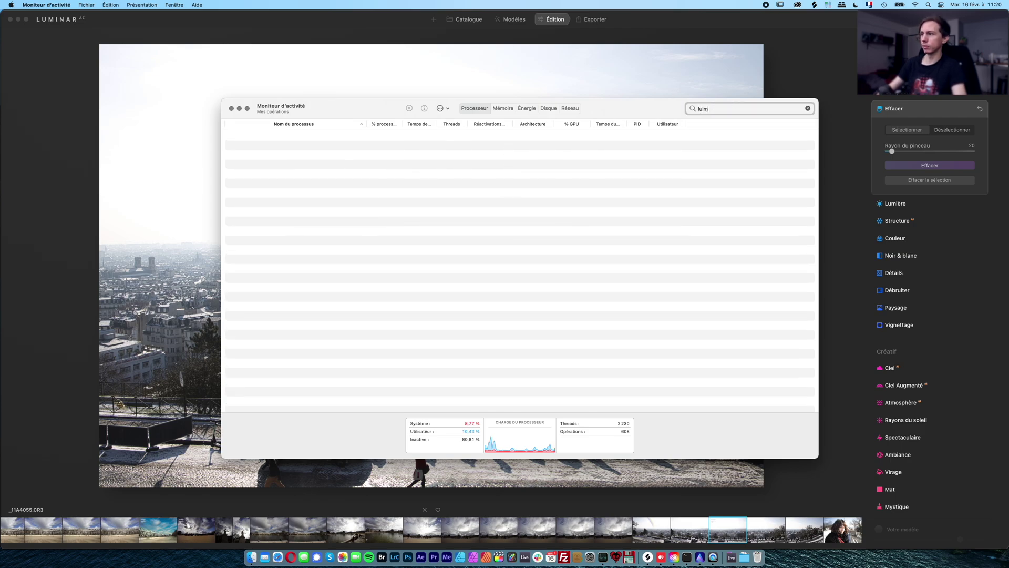
click(542, 146)
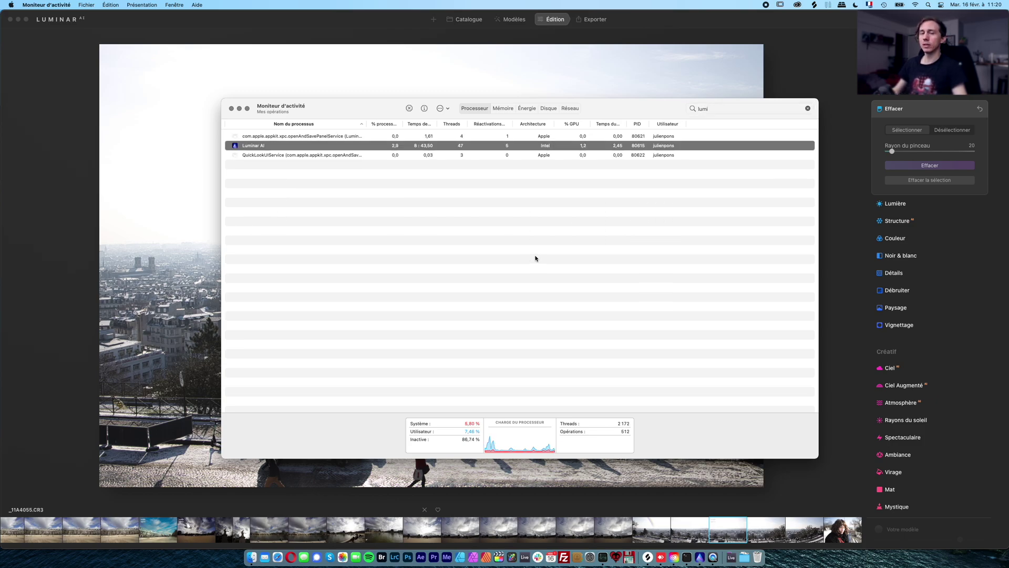
click(380, 20)
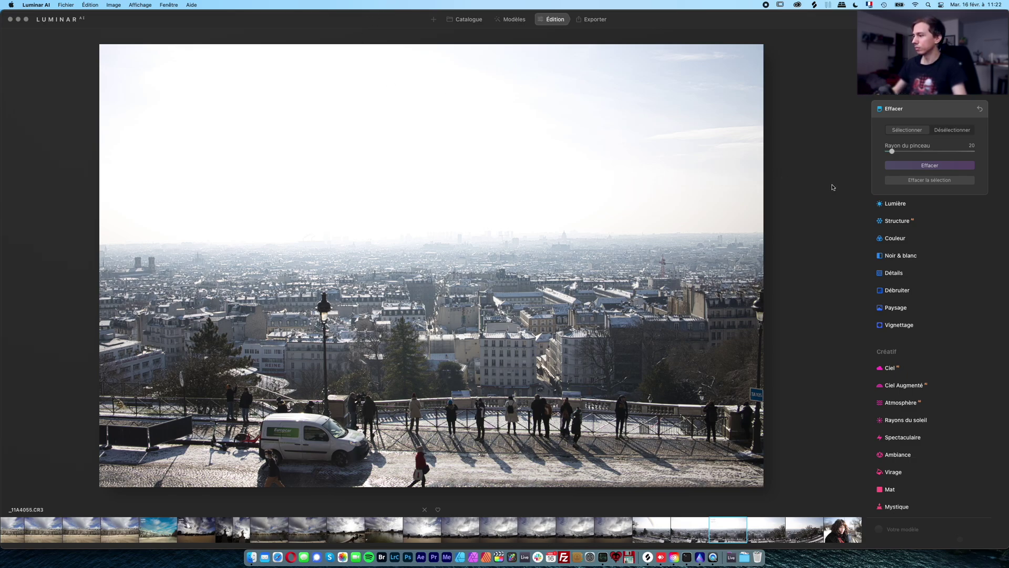
scroll(921, 403, down, 10)
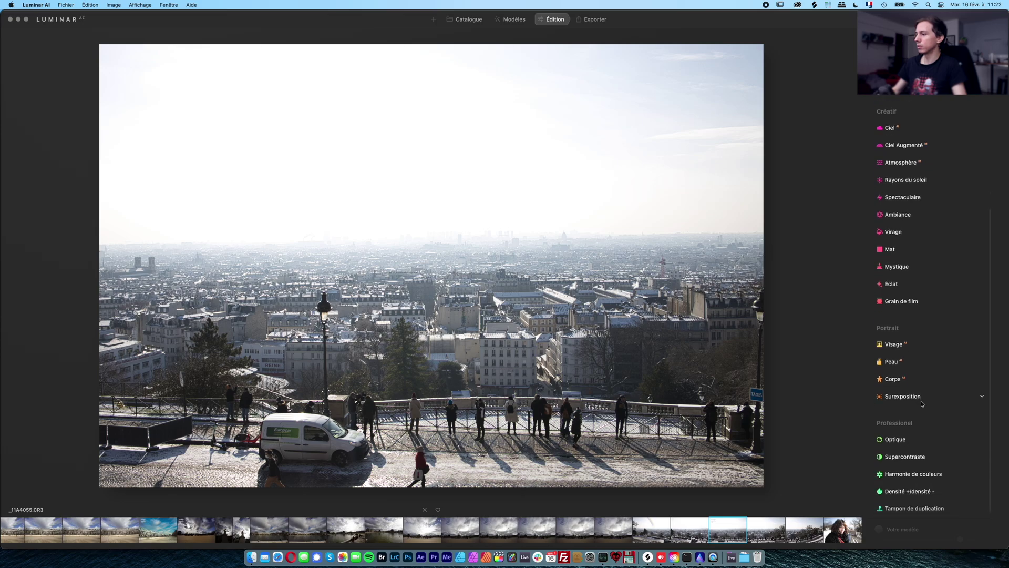
scroll(921, 403, up, 10)
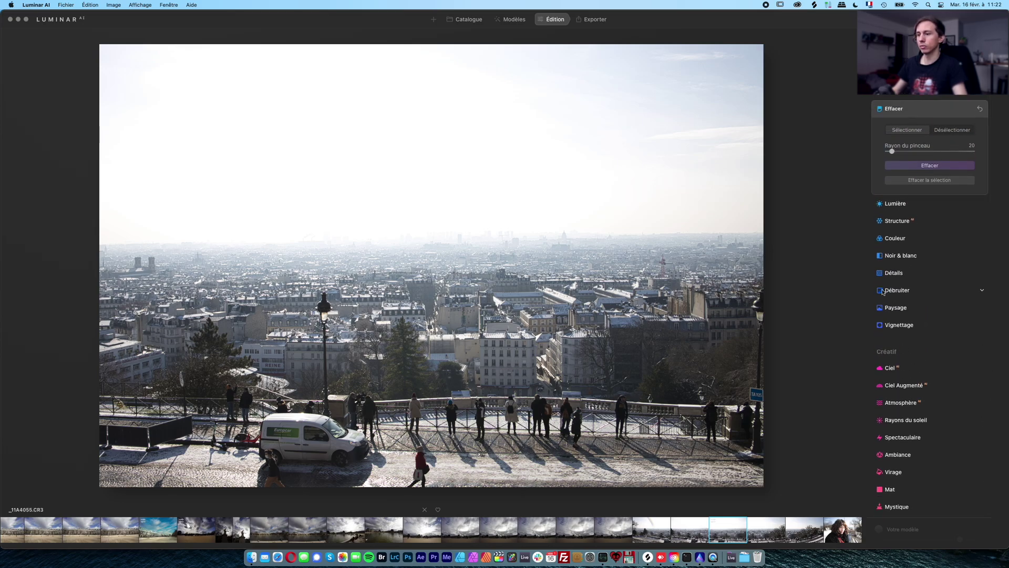